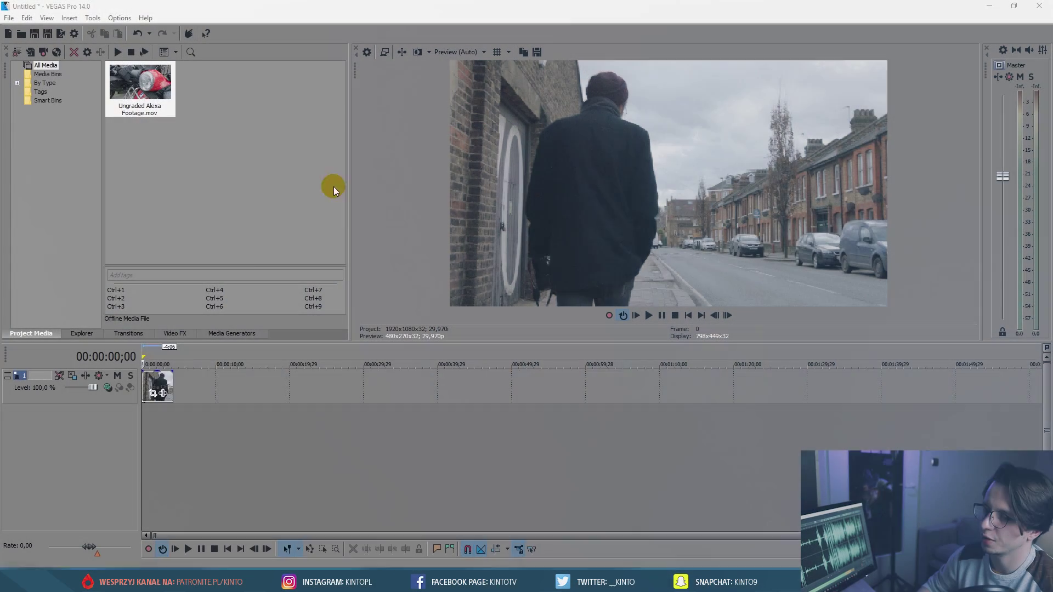
- Play back the opening seconds of the street footage on the timeline to review the shot
click(150, 360)
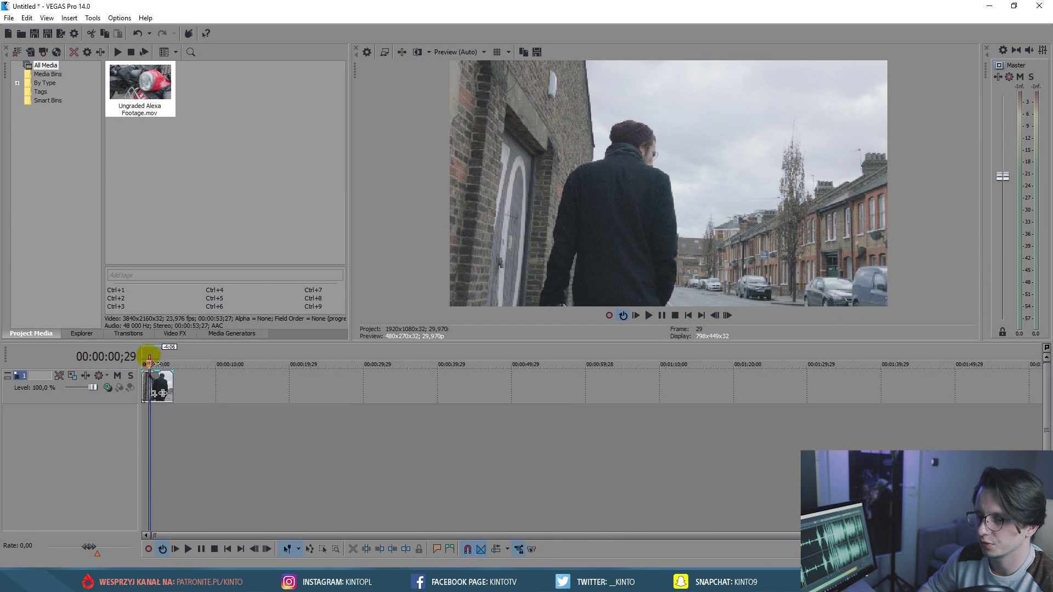
click(210, 350)
click(149, 352)
key(space)
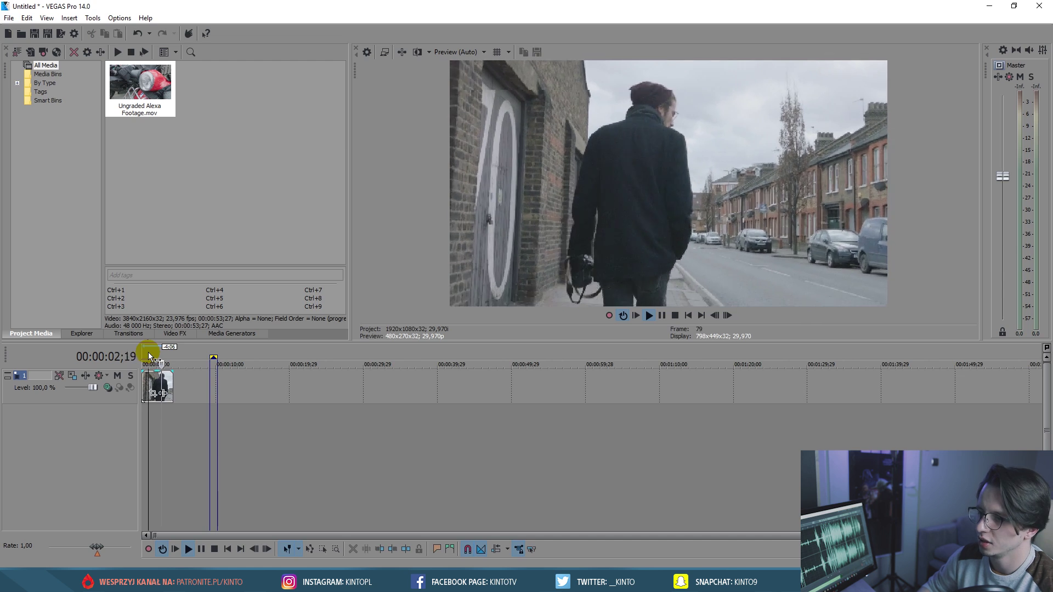
click(149, 355)
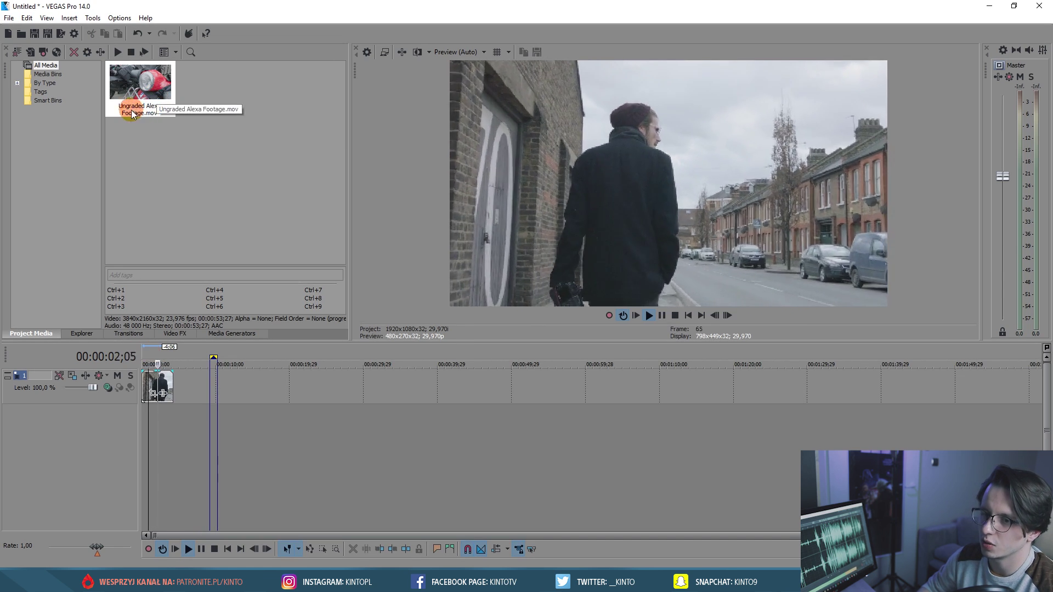
click(148, 354)
click(148, 354)
click(148, 353)
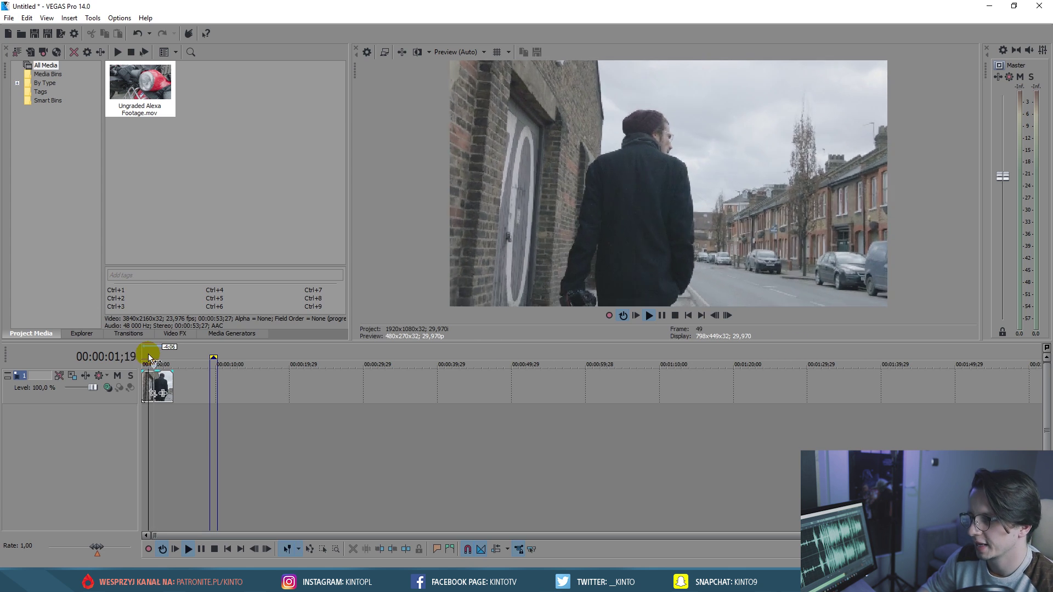
key(space)
drag(149, 357, 156, 357)
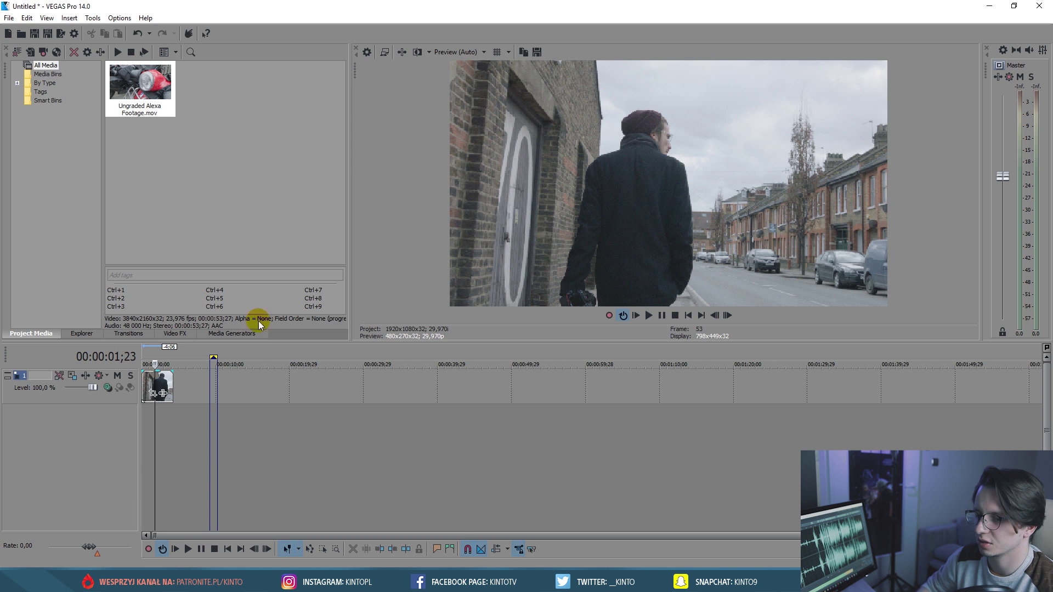
- Insert a new empty video track above the footage track
right_click(124, 409)
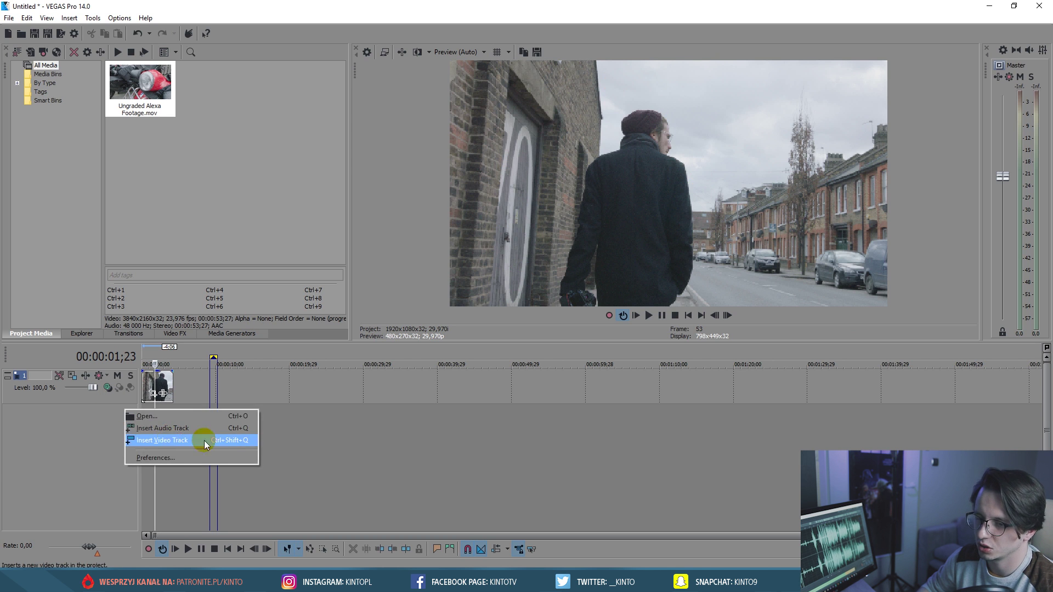
click(355, 437)
right_click(106, 426)
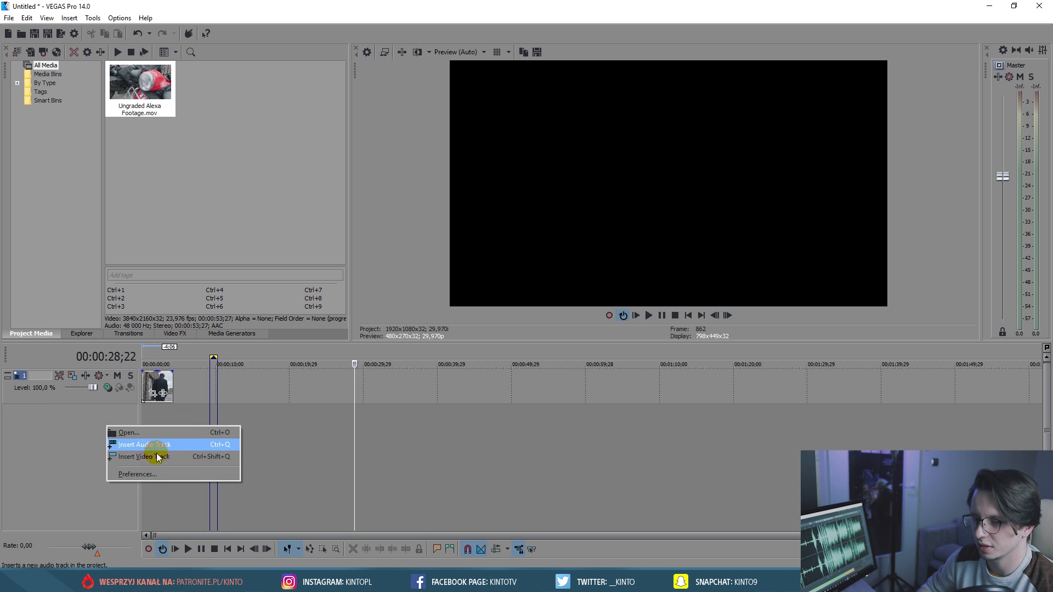
click(159, 457)
- Replay the footage clip from its first frames and park the playhead at 00:00:00;13
scroll(149, 393, up, 3)
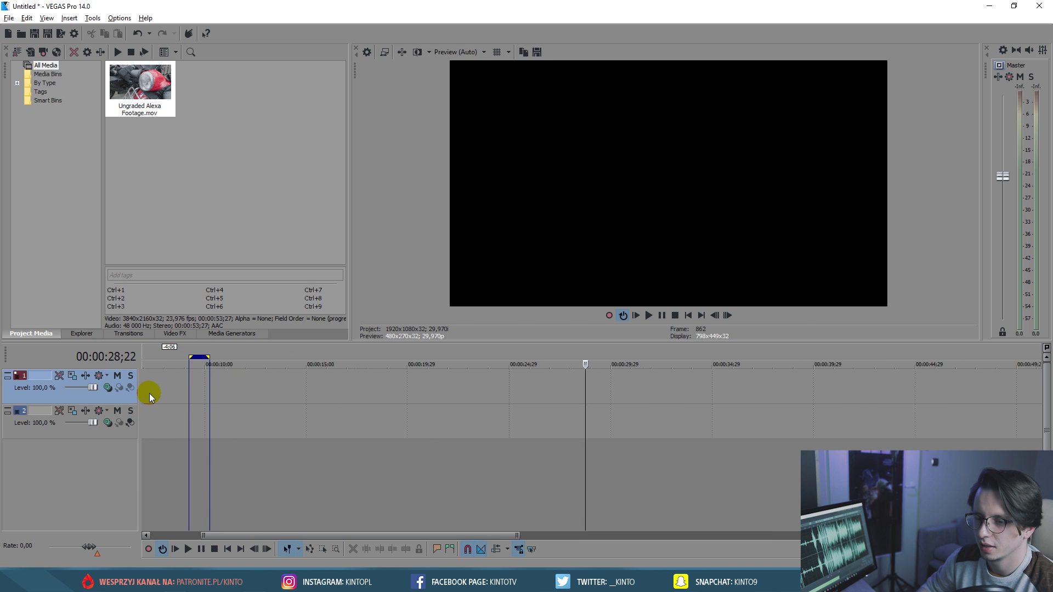
drag(476, 538, 423, 534)
click(213, 422)
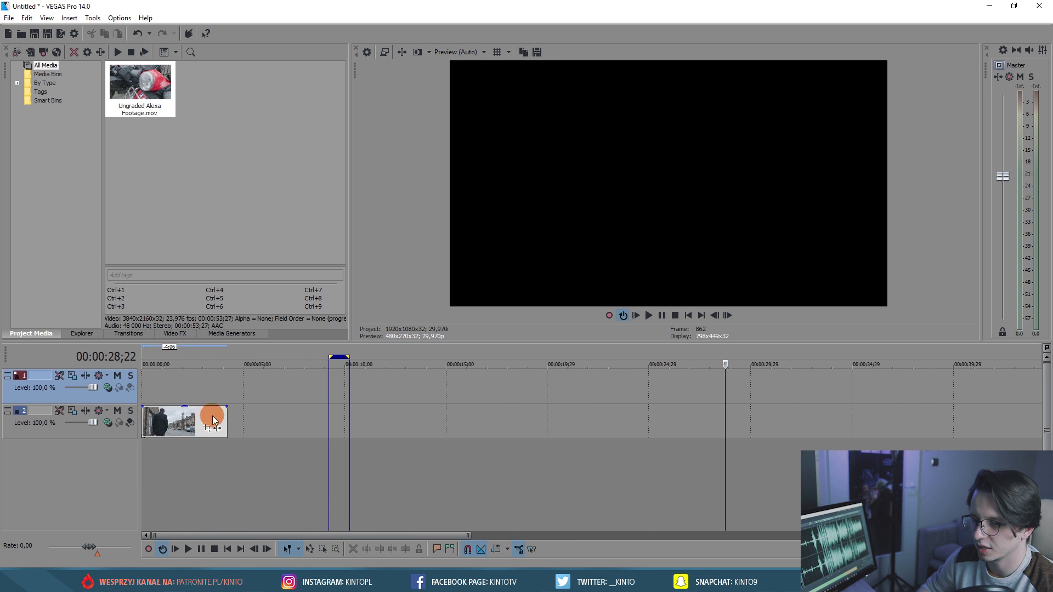
click(164, 357)
scroll(204, 445, up, 4)
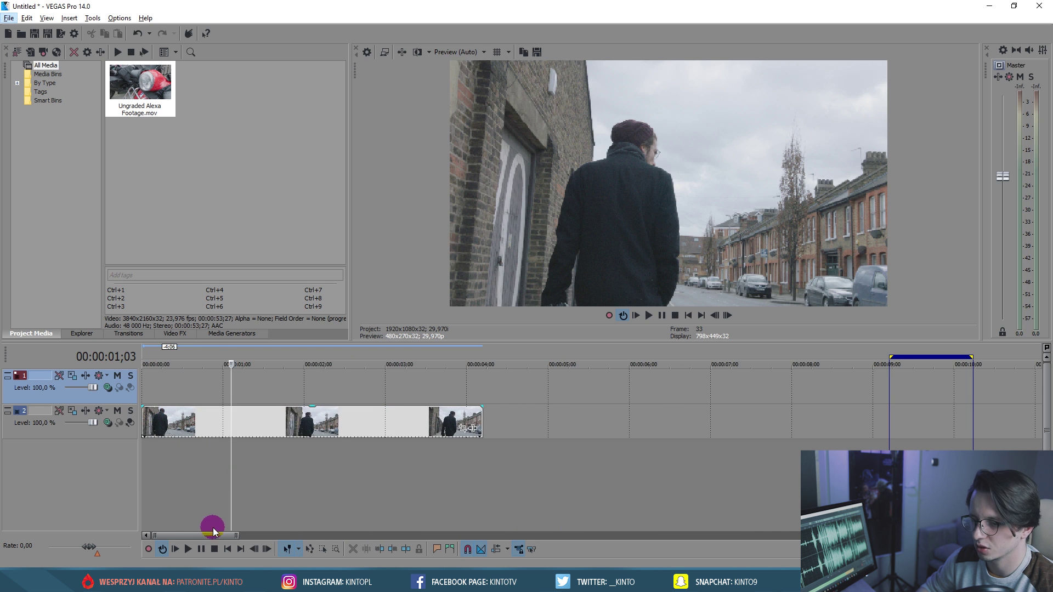
drag(181, 357, 161, 358)
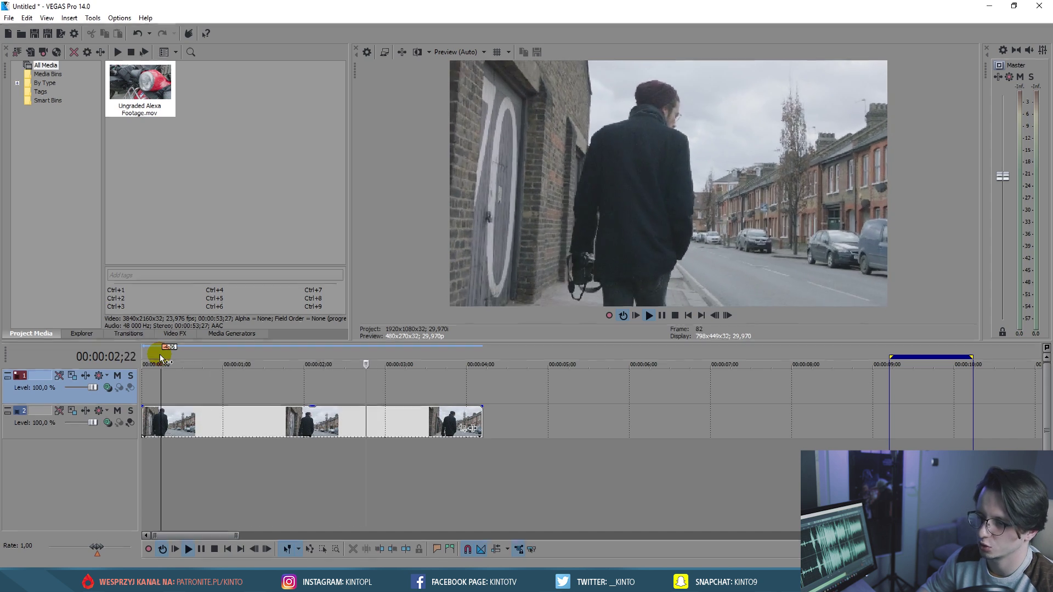
click(160, 357)
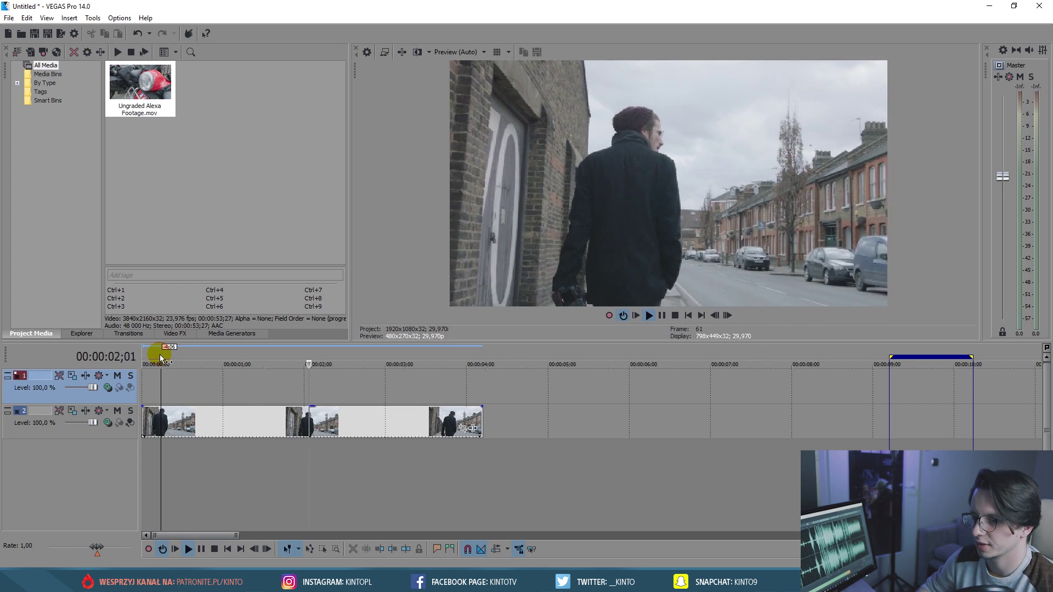
key(space)
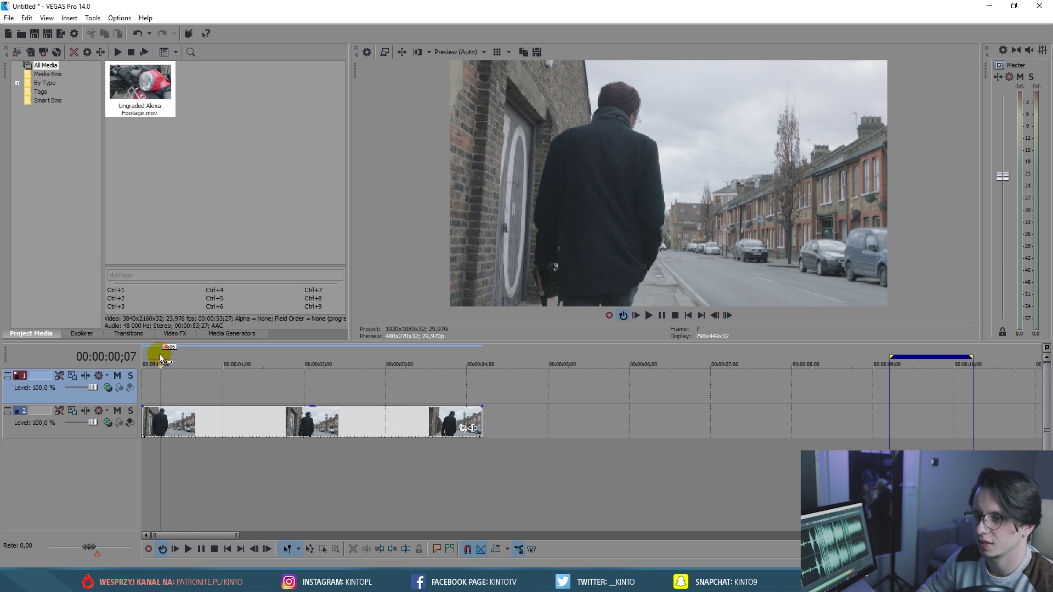
drag(160, 356, 177, 354)
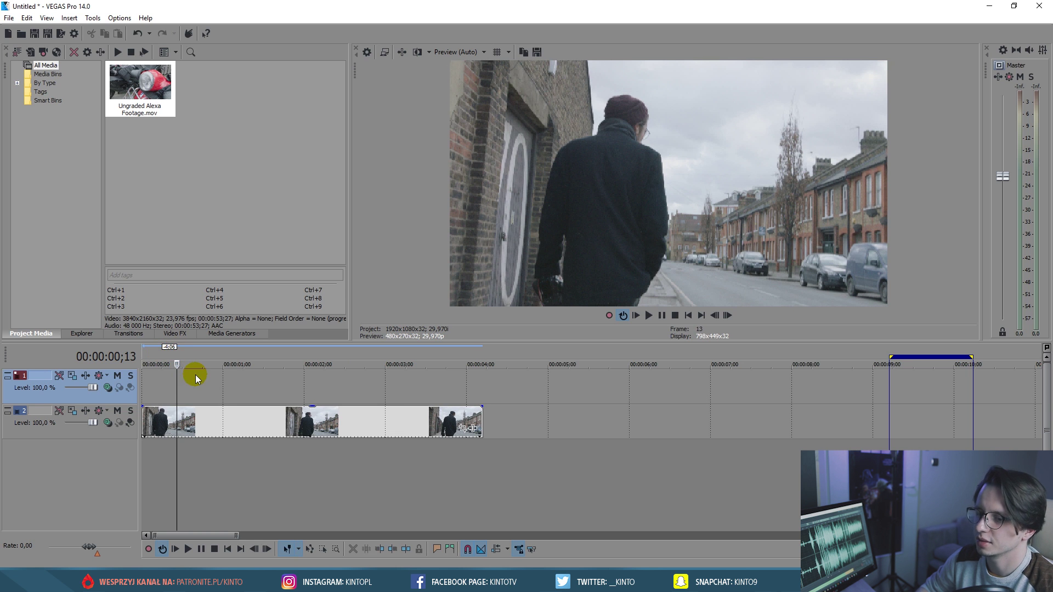
- Add a Solid Color generator with the Orange preset to the start of the empty upper video track
click(239, 335)
drag(129, 99, 123, 274)
click(64, 215)
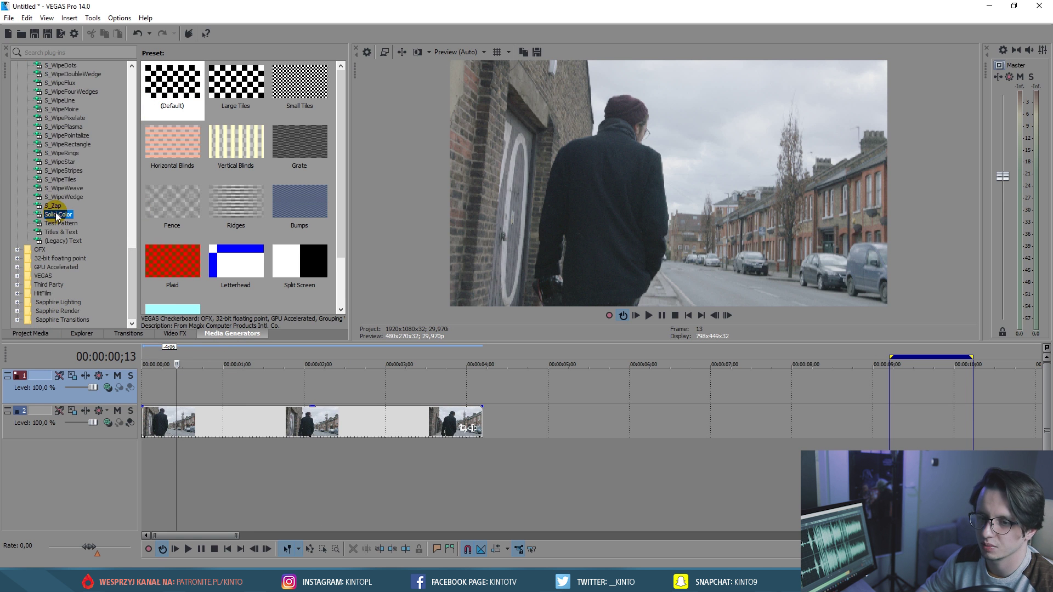
drag(177, 283, 142, 391)
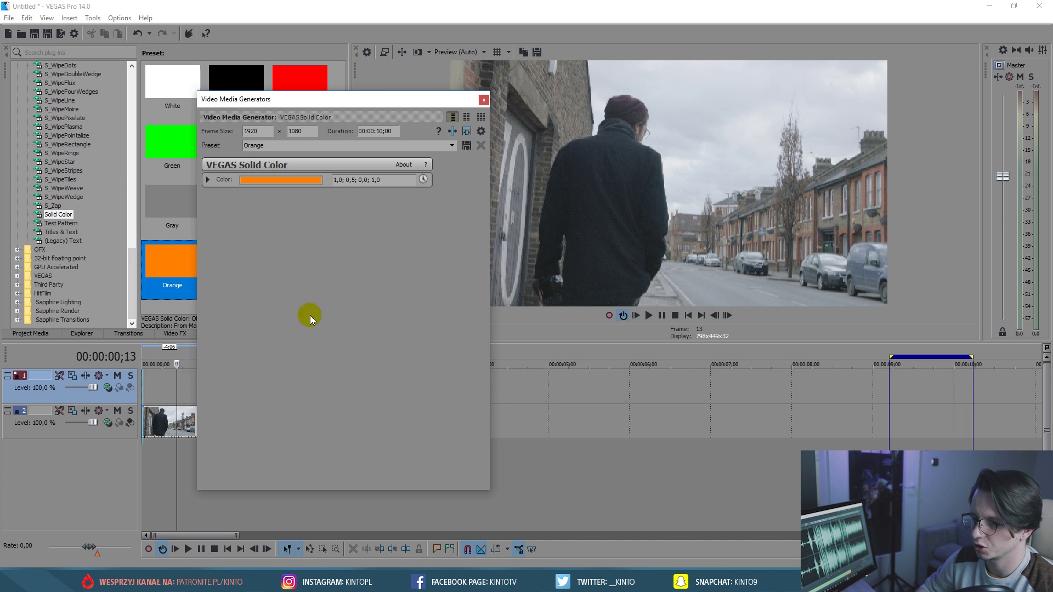
- Change the generated solid's color to bright blue, 0,1; 0,65; 0,93; 1,0, and close its generator settings
click(262, 182)
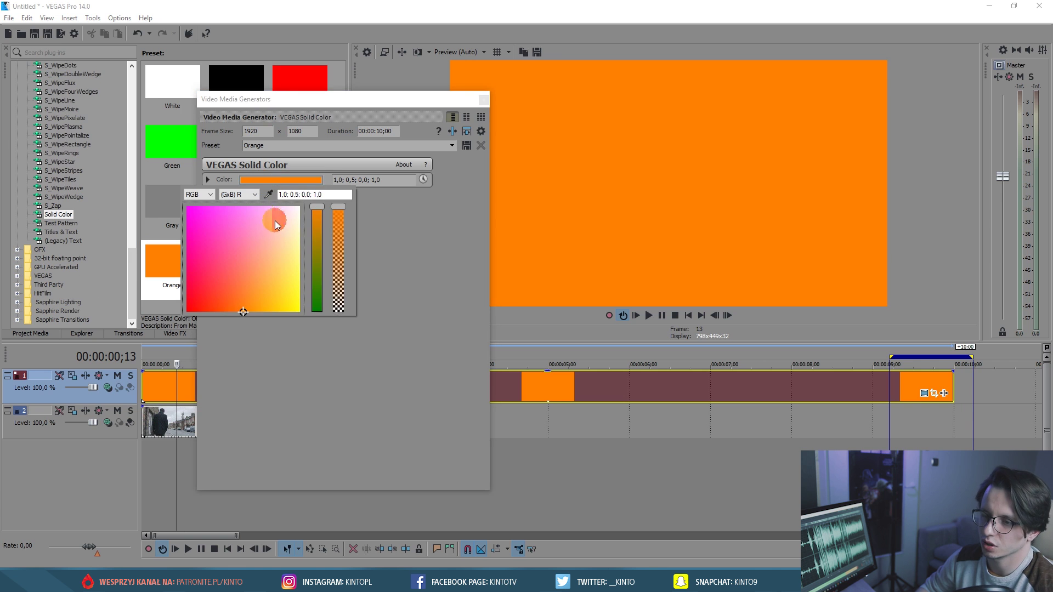
mouse_move(265, 276)
mouse_down()
mouse_move(252, 294)
mouse_move(272, 277)
mouse_move(255, 280)
mouse_move(271, 290)
mouse_up()
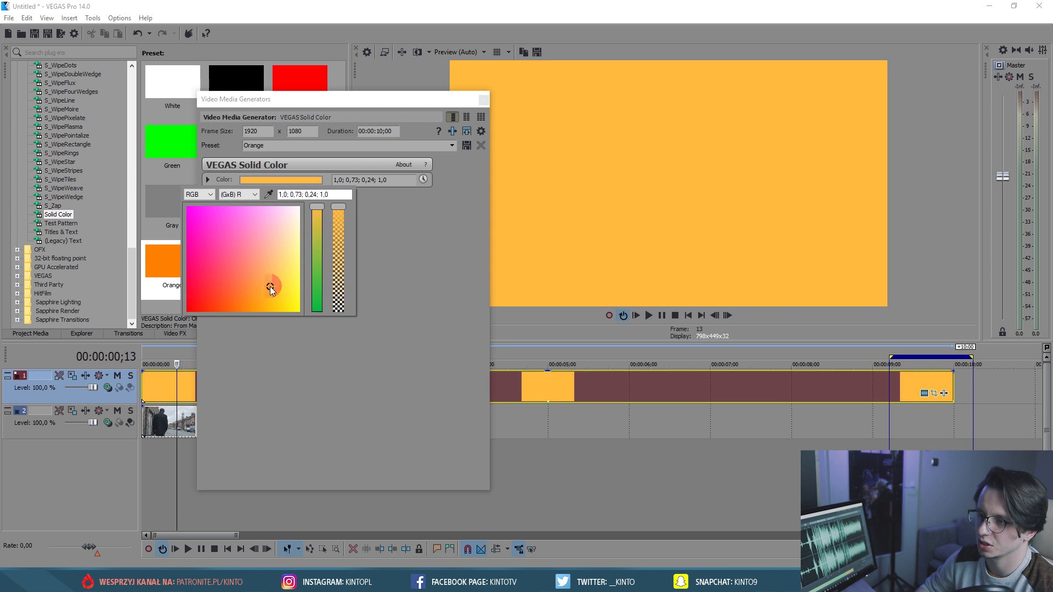
drag(313, 216, 318, 279)
click(276, 221)
drag(278, 221, 285, 217)
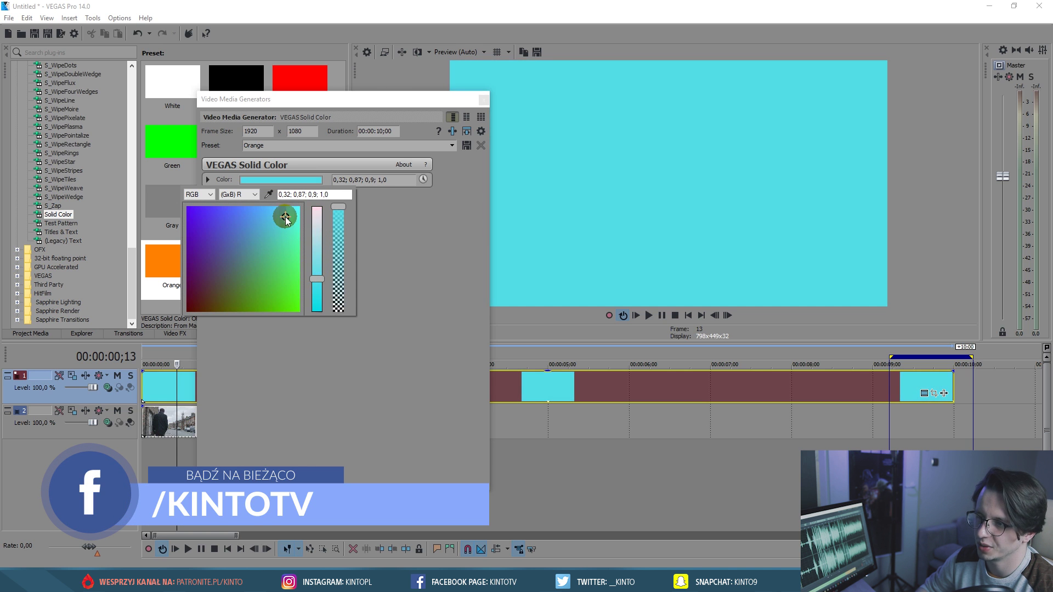
drag(317, 272, 317, 301)
mouse_move(278, 223)
mouse_down()
mouse_move(253, 225)
mouse_move(270, 212)
mouse_move(260, 216)
mouse_up()
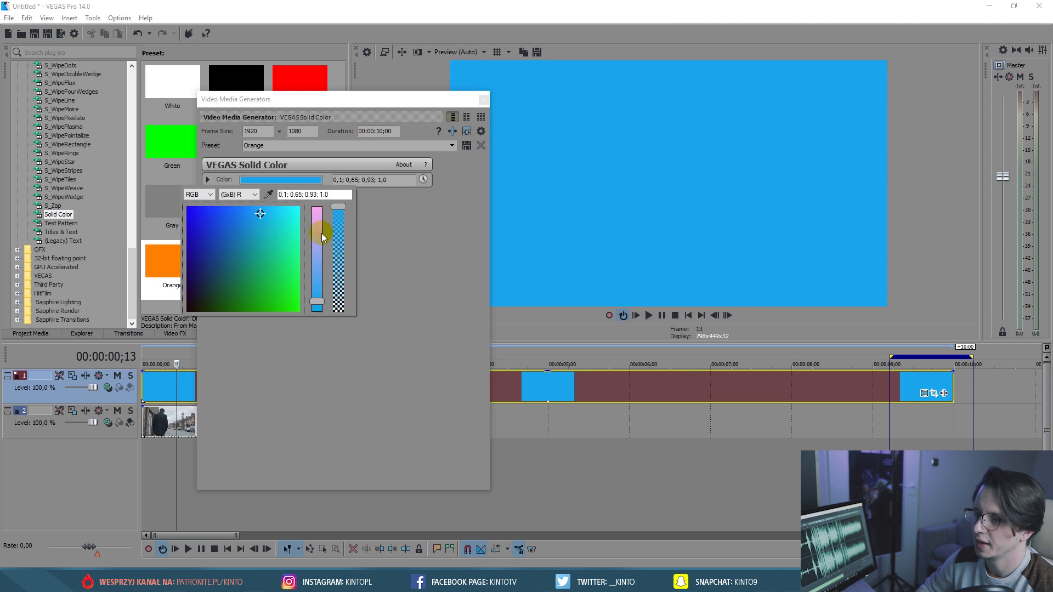
click(427, 192)
click(485, 102)
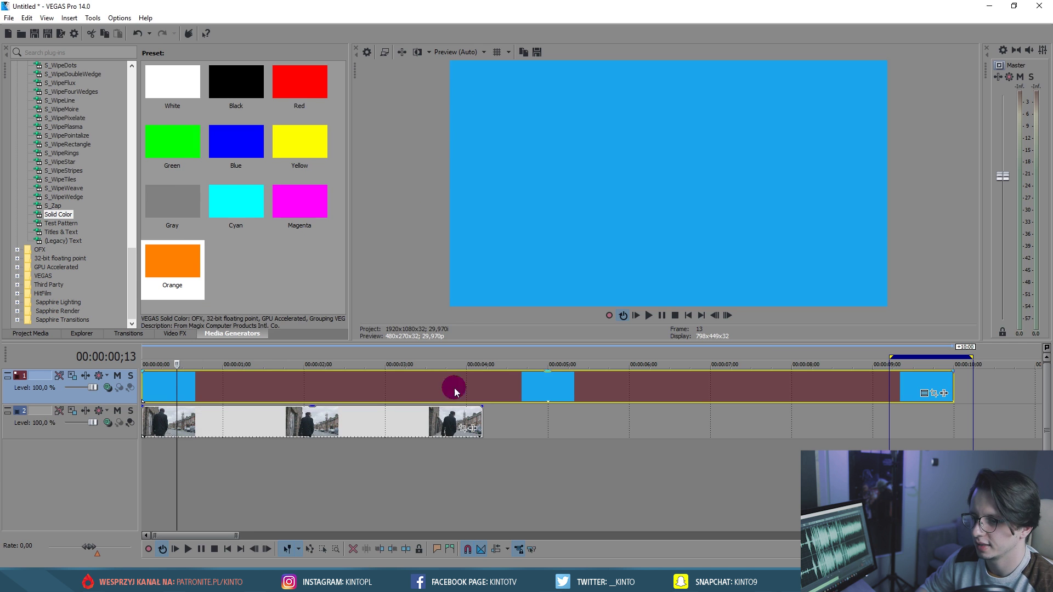
- Trim the blue solid to end with the footage clip and enable Mask in its Event Pan/Crop settings
drag(944, 387, 408, 375)
click(295, 354)
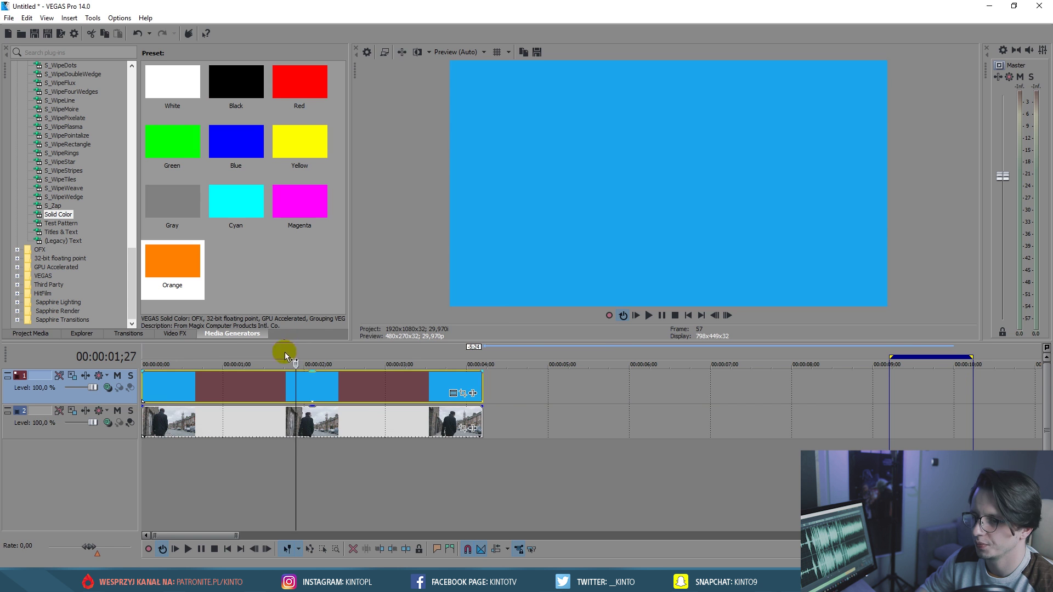
click(466, 399)
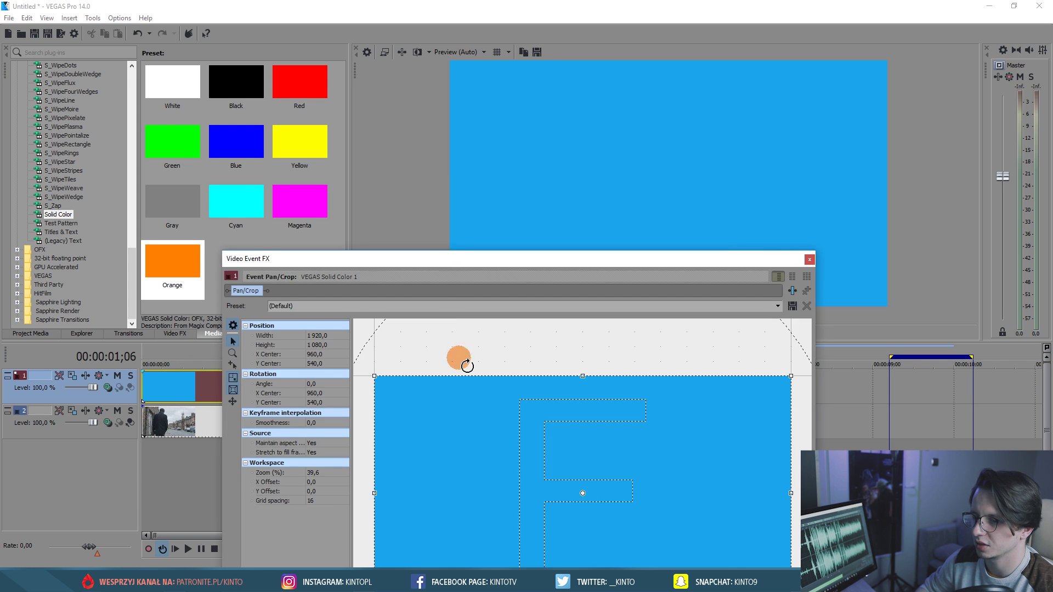
drag(447, 259, 342, 46)
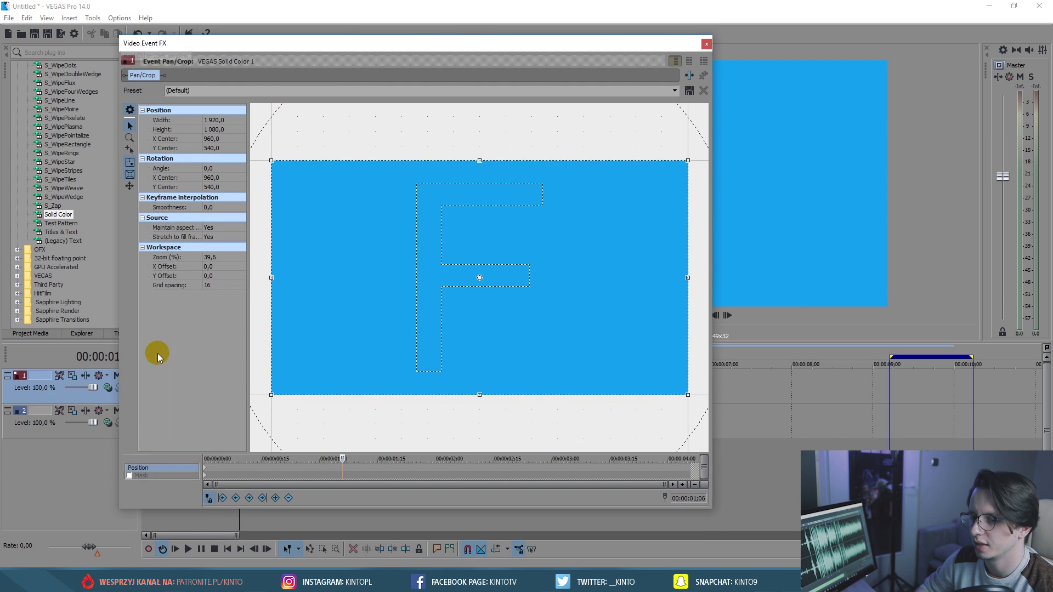
click(129, 476)
scroll(416, 304, down, 1)
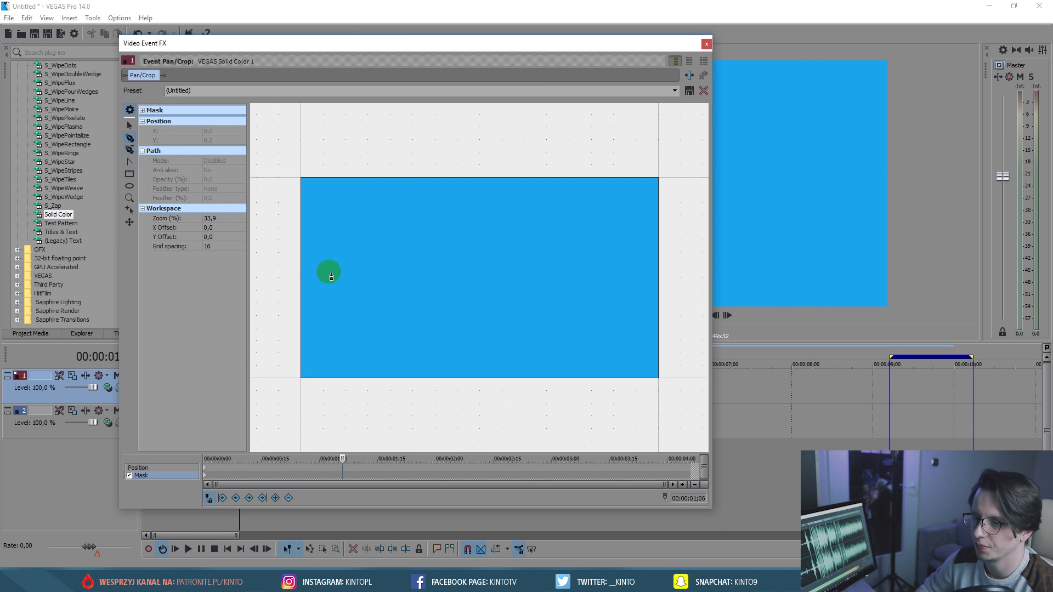
- Draw a closed, jagged mask shape running diagonally across the blue solid, extending past the frame on both sides
click(276, 237)
click(327, 257)
click(372, 223)
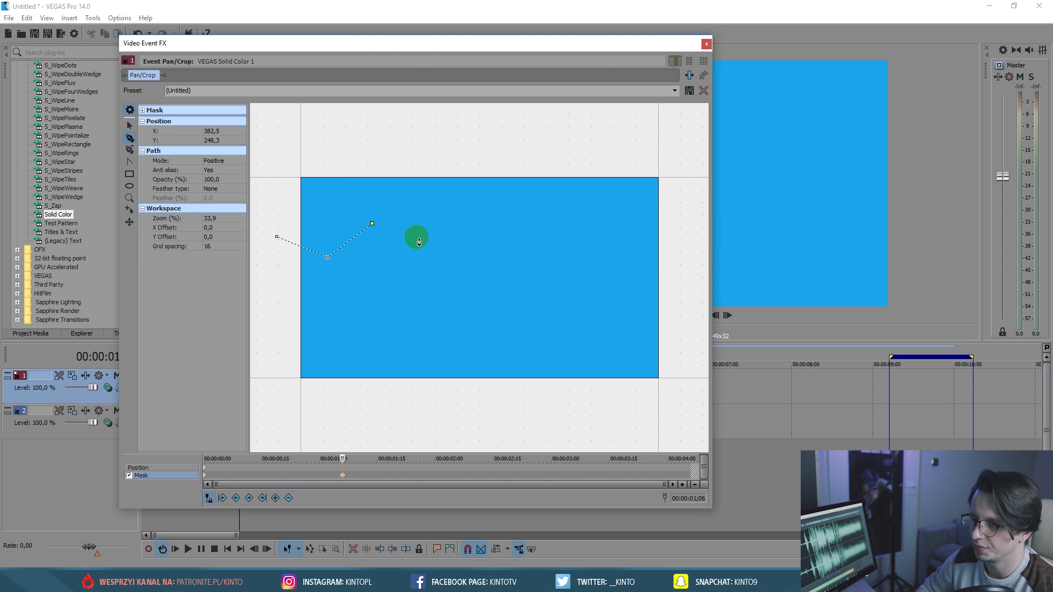
click(470, 312)
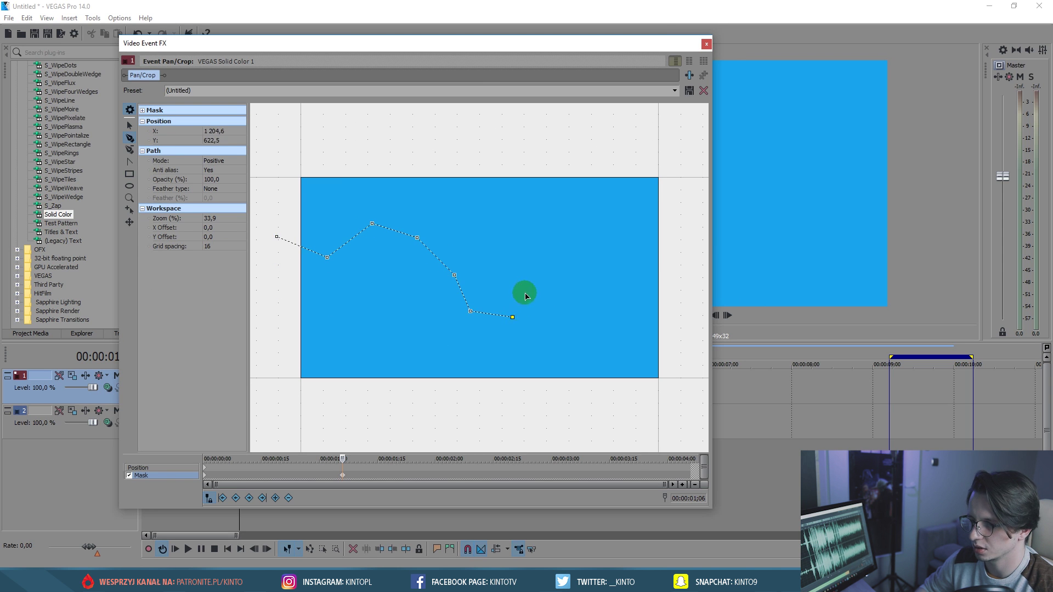
click(660, 369)
click(698, 400)
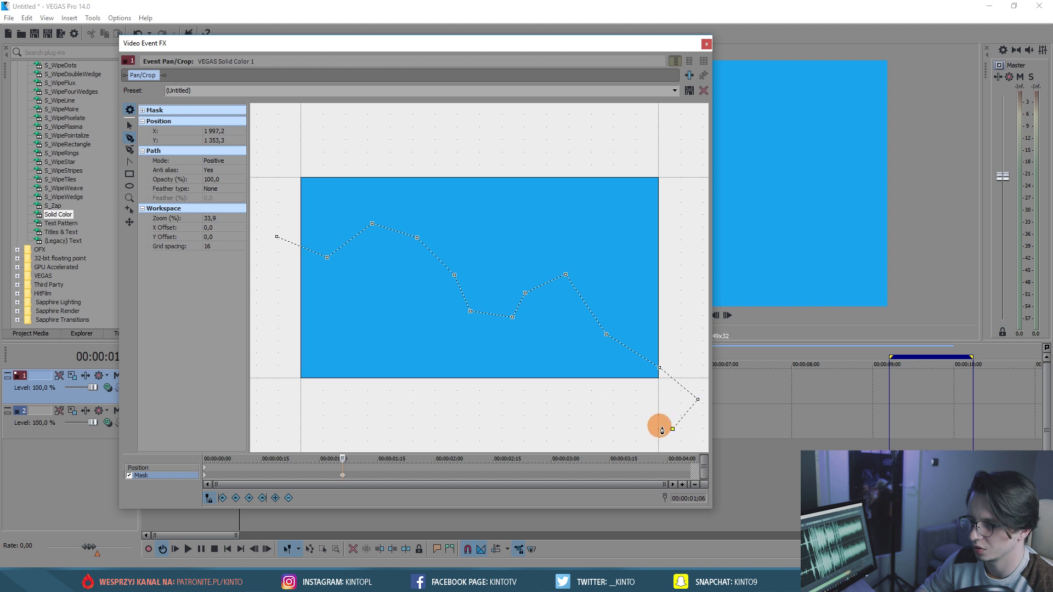
click(600, 354)
click(488, 341)
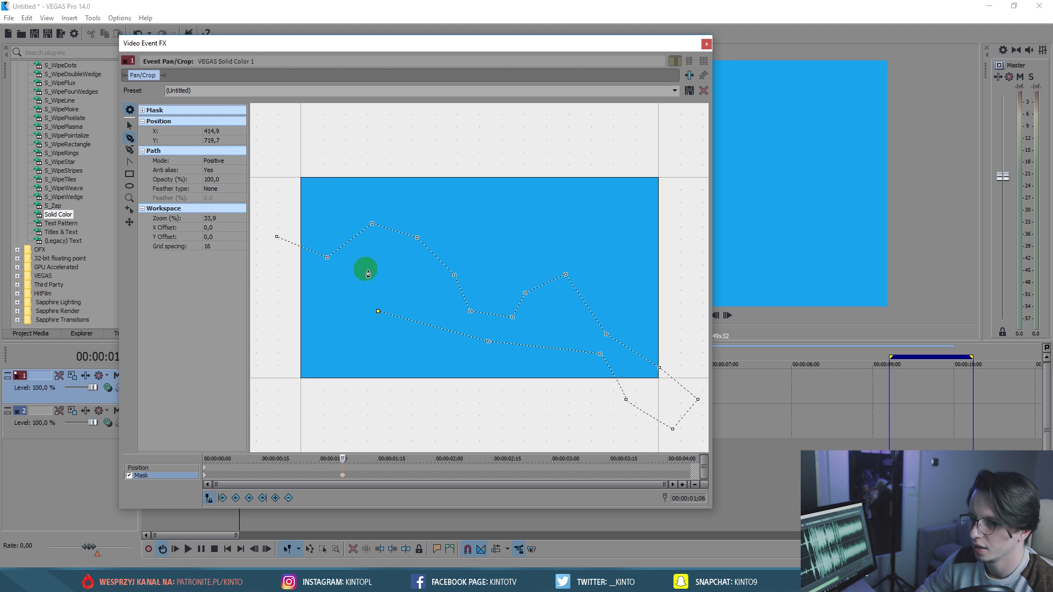
click(257, 263)
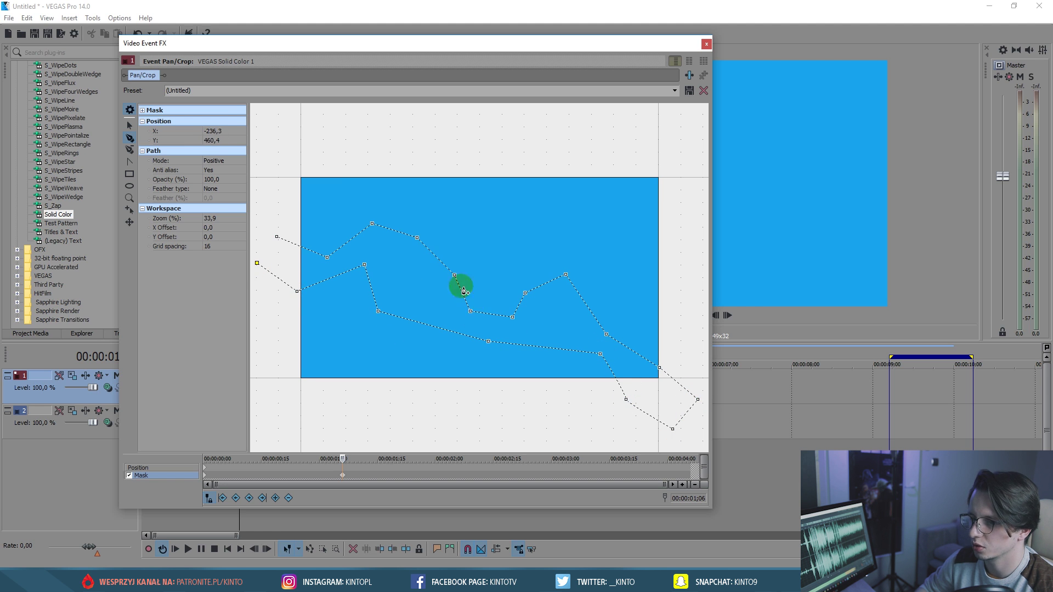
click(277, 237)
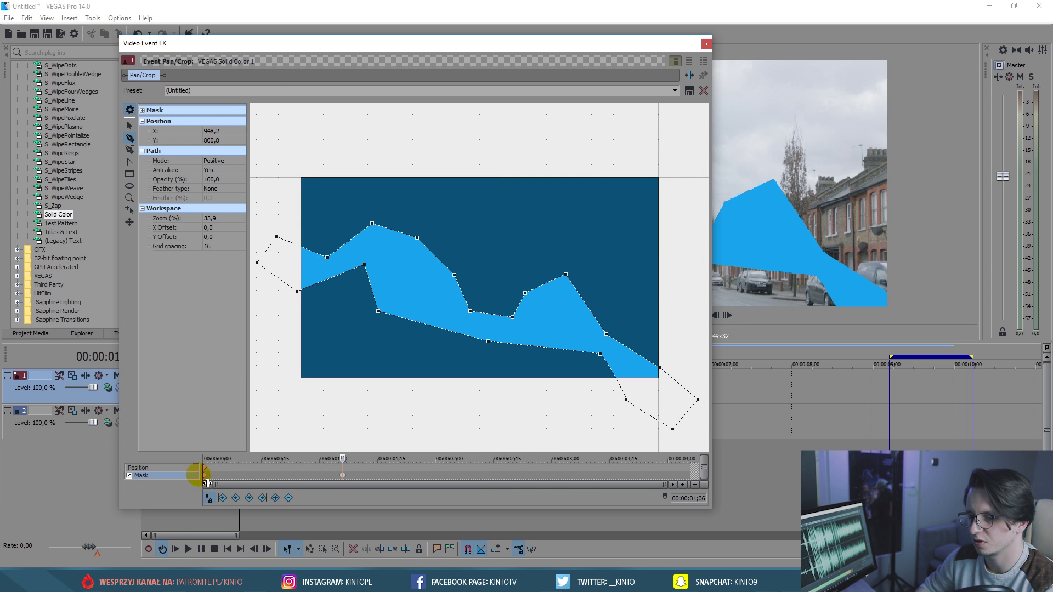
- Make the drawn shape the mask's keyframe at the event's start and check it at other times
drag(208, 478, 350, 479)
mouse_move(272, 468)
mouse_down()
mouse_move(229, 482)
mouse_move(214, 467)
mouse_move(277, 463)
mouse_up()
drag(314, 55, 602, 129)
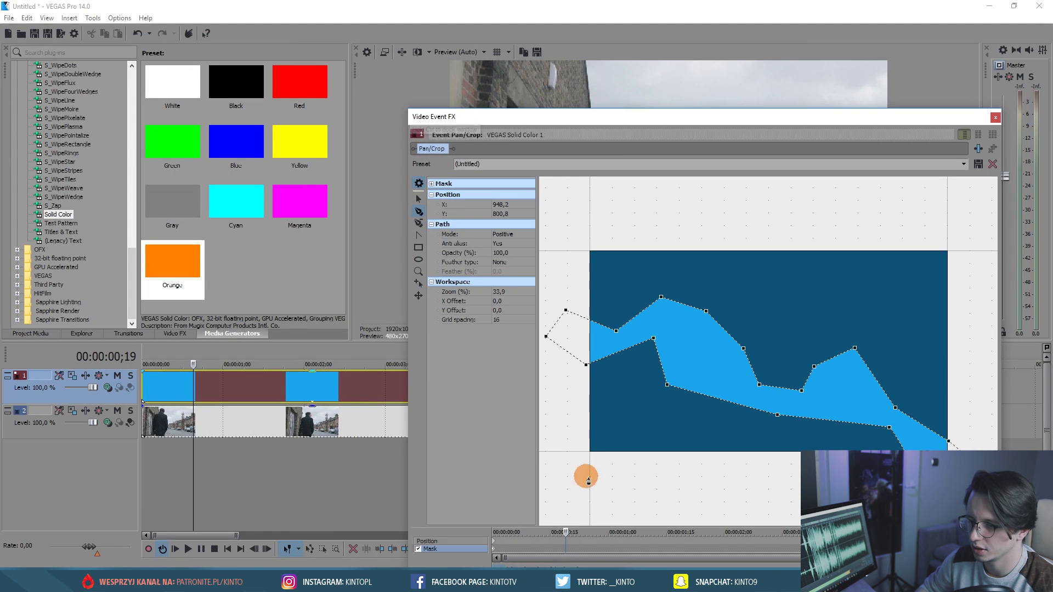
drag(571, 530, 637, 532)
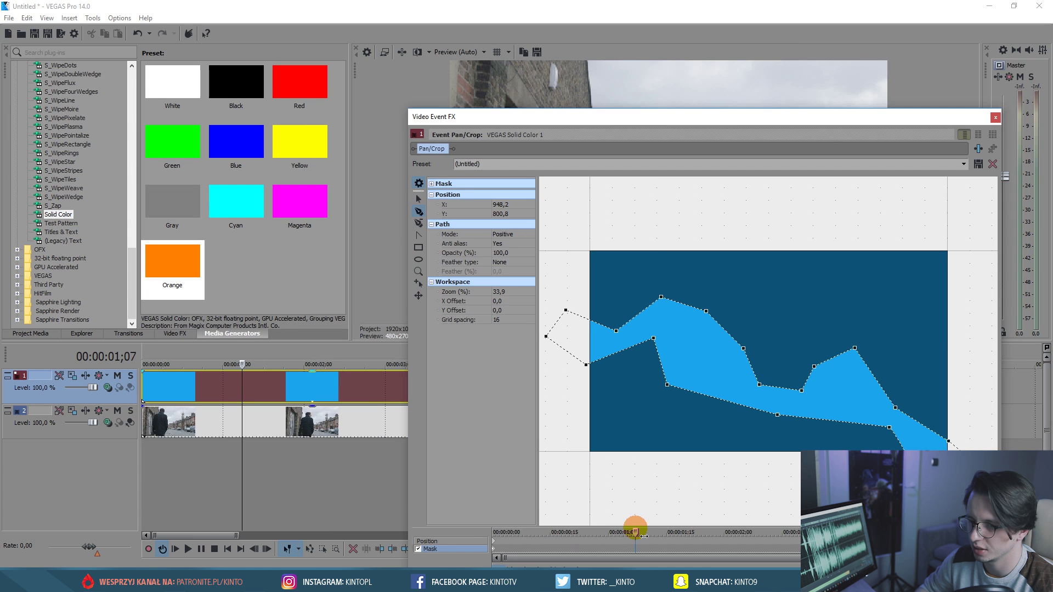
drag(653, 123, 640, 121)
drag(621, 531, 604, 540)
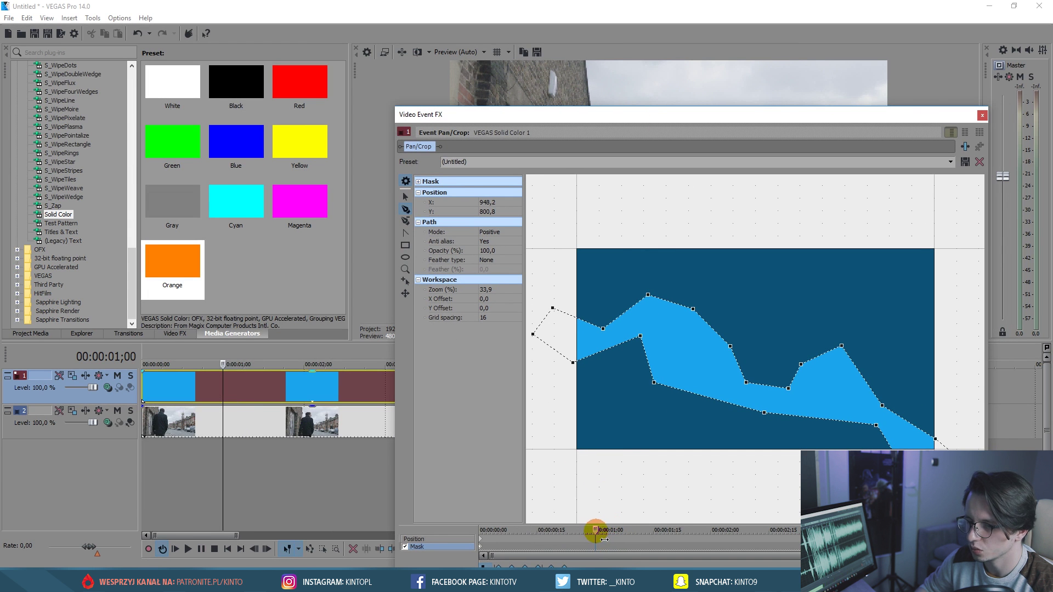
- Reshape the mask at 00:00:01;00 by moving its upper-left points toward the left edge and its right peak toward the right edge
drag(660, 114, 280, 35)
click(24, 119)
click(26, 131)
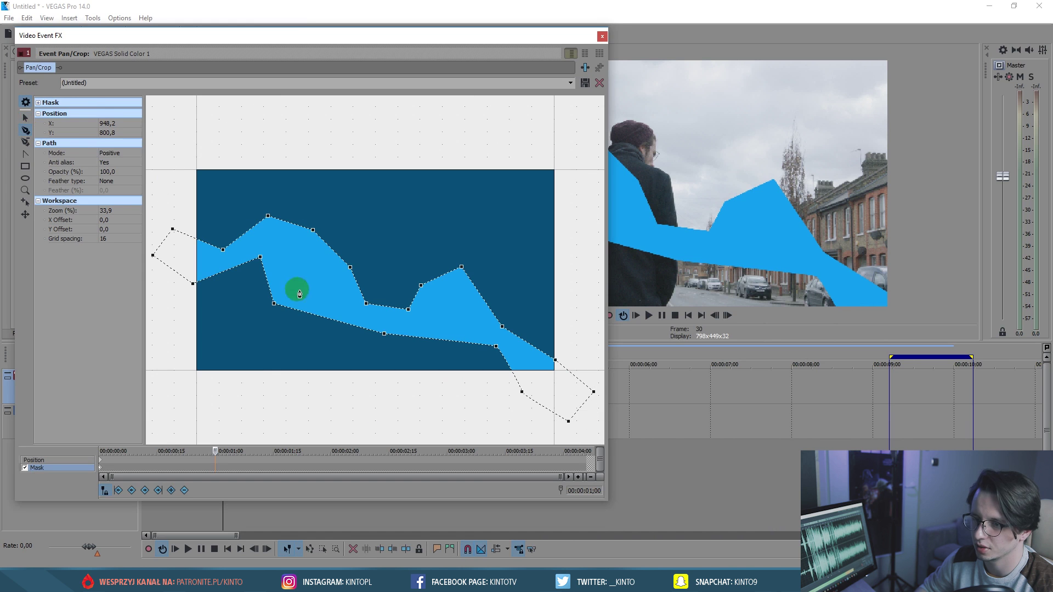
click(351, 269)
drag(349, 266, 352, 277)
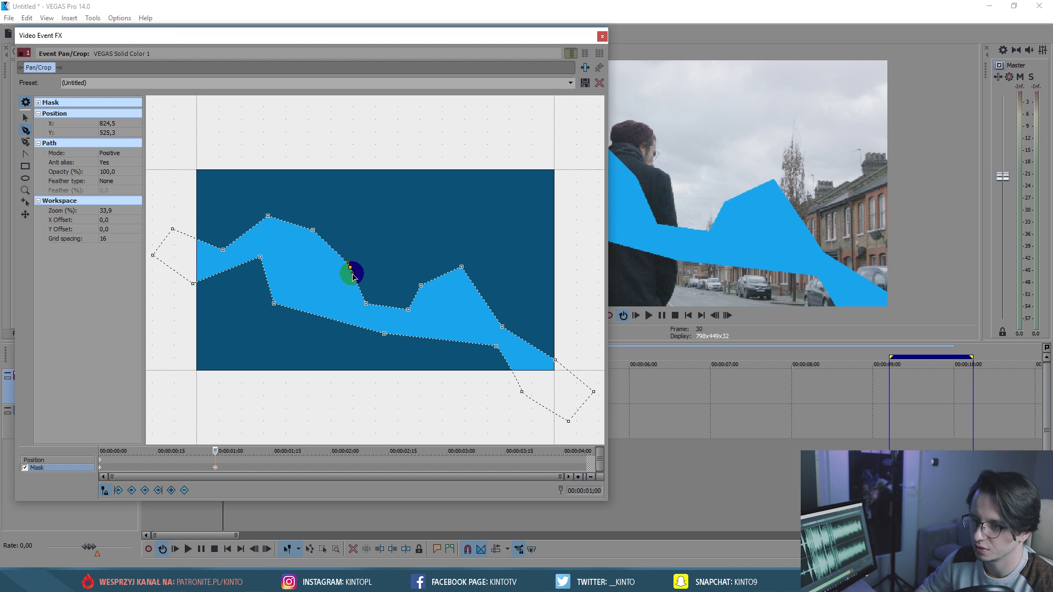
click(312, 231)
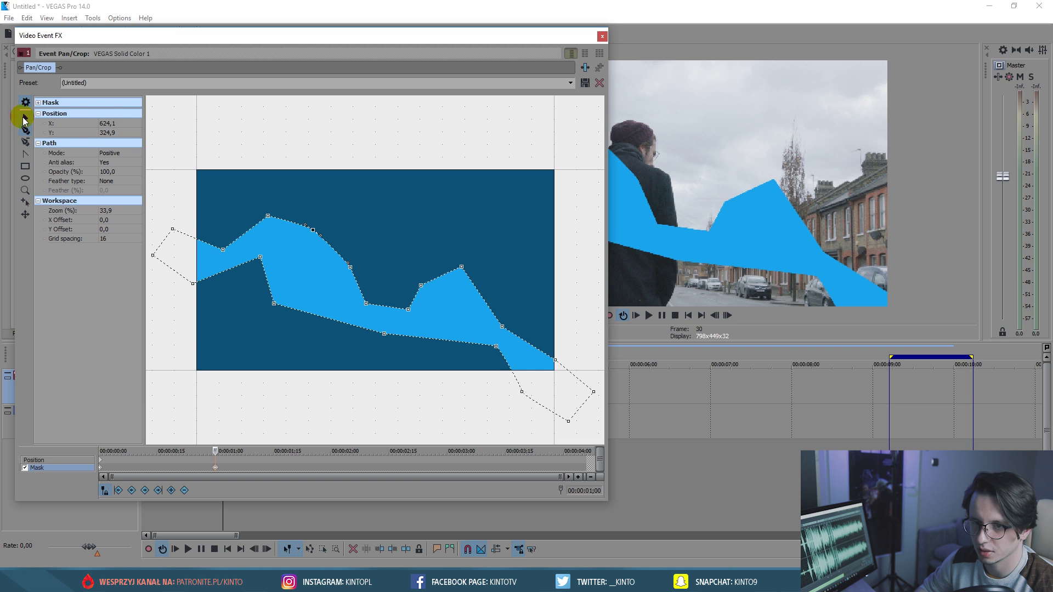
click(24, 119)
click(321, 253)
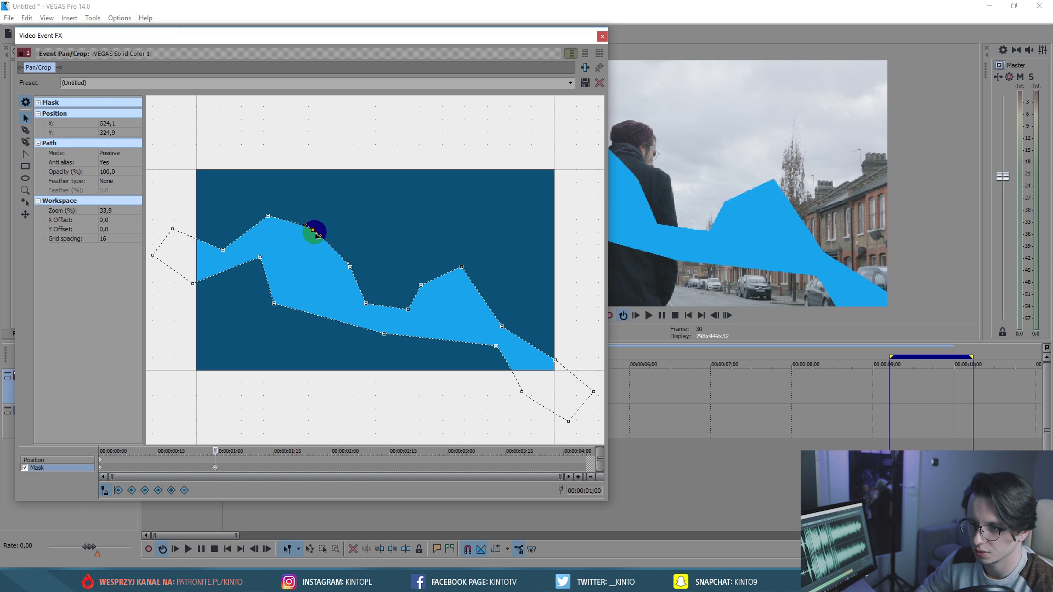
drag(310, 234, 220, 237)
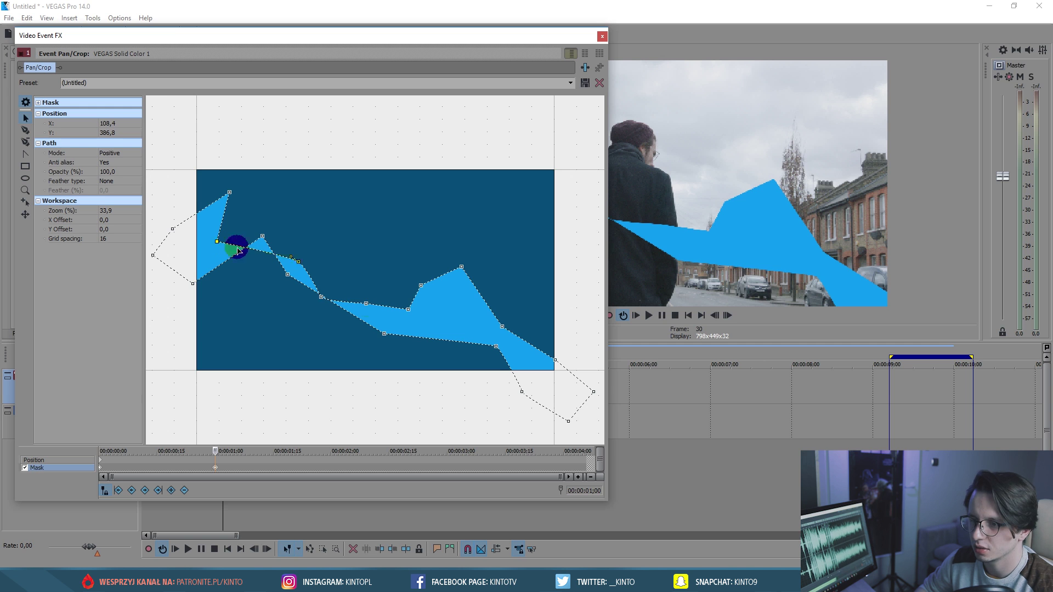
drag(420, 290, 545, 281)
drag(462, 268, 487, 281)
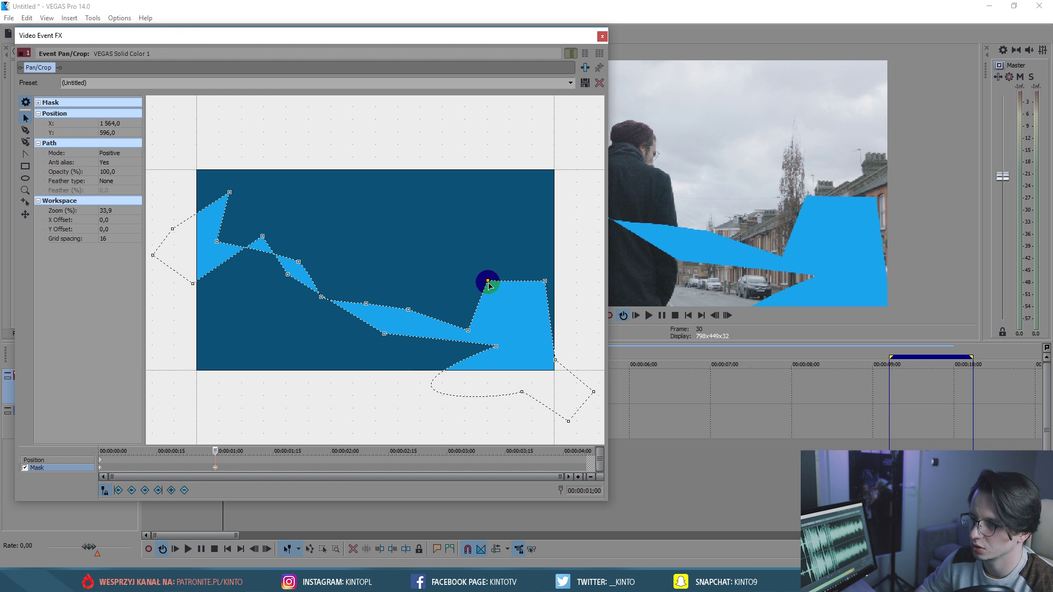
- Reshape the left half of the mask at 00:00:02;04 by moving its inner points and the upper-left corner to new positions
drag(374, 45, 364, 78)
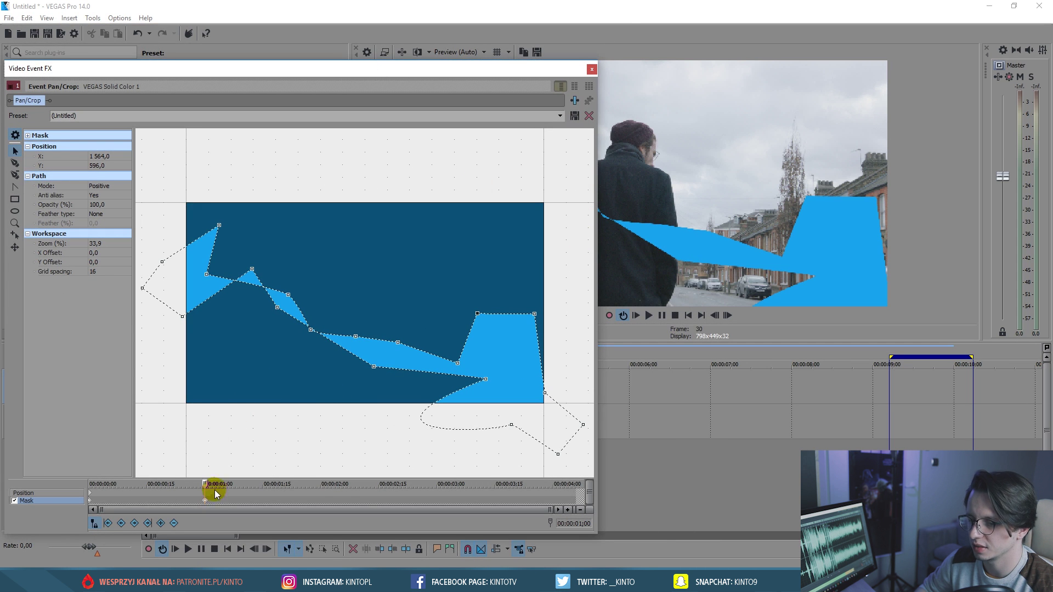
drag(218, 492, 345, 505)
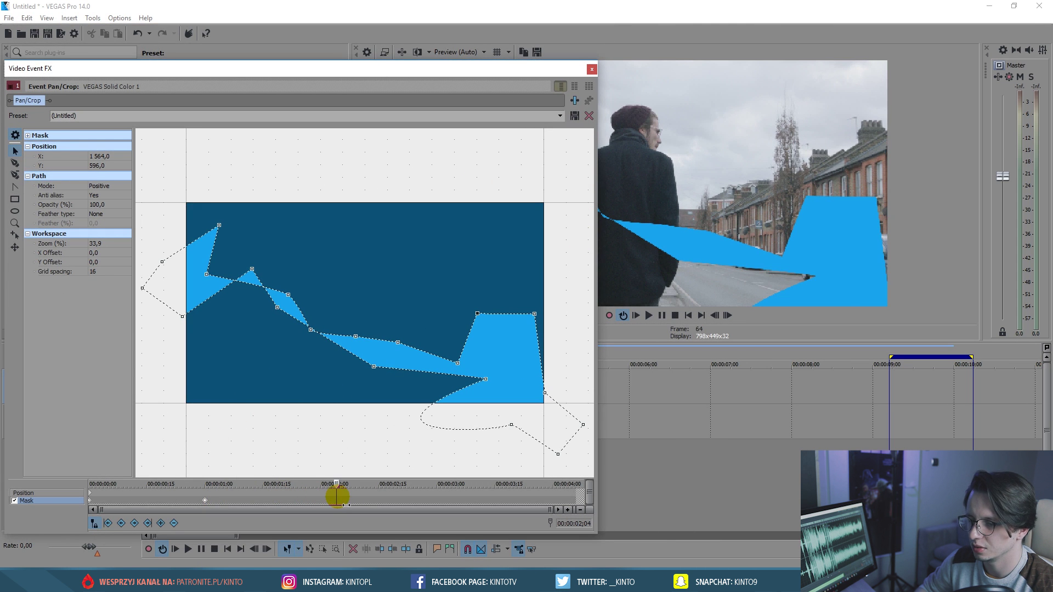
click(269, 282)
drag(253, 271, 248, 363)
drag(277, 307, 221, 298)
click(301, 324)
drag(311, 329, 258, 277)
click(214, 274)
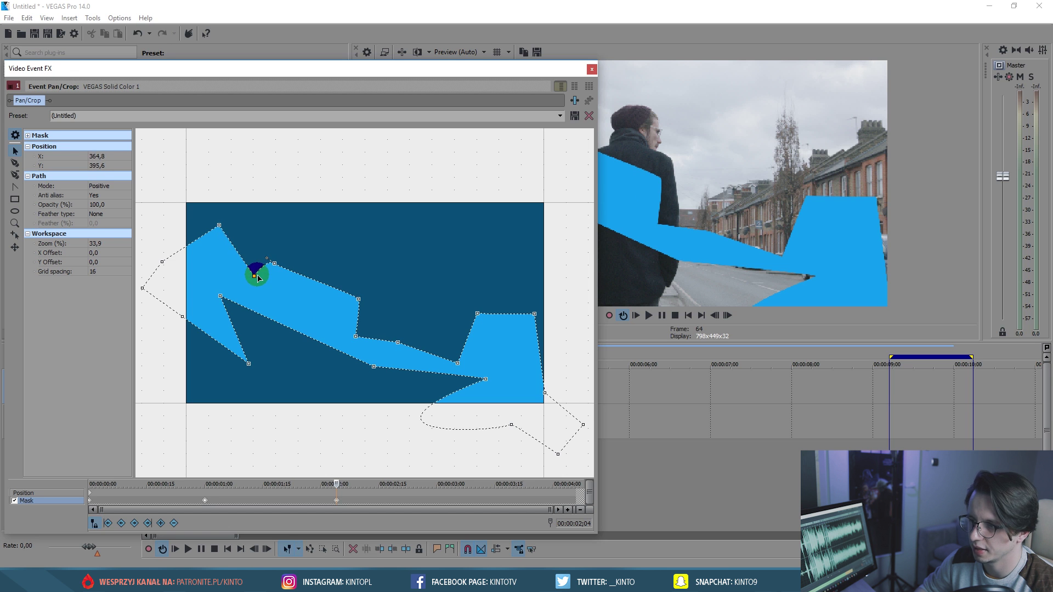
drag(223, 232, 185, 217)
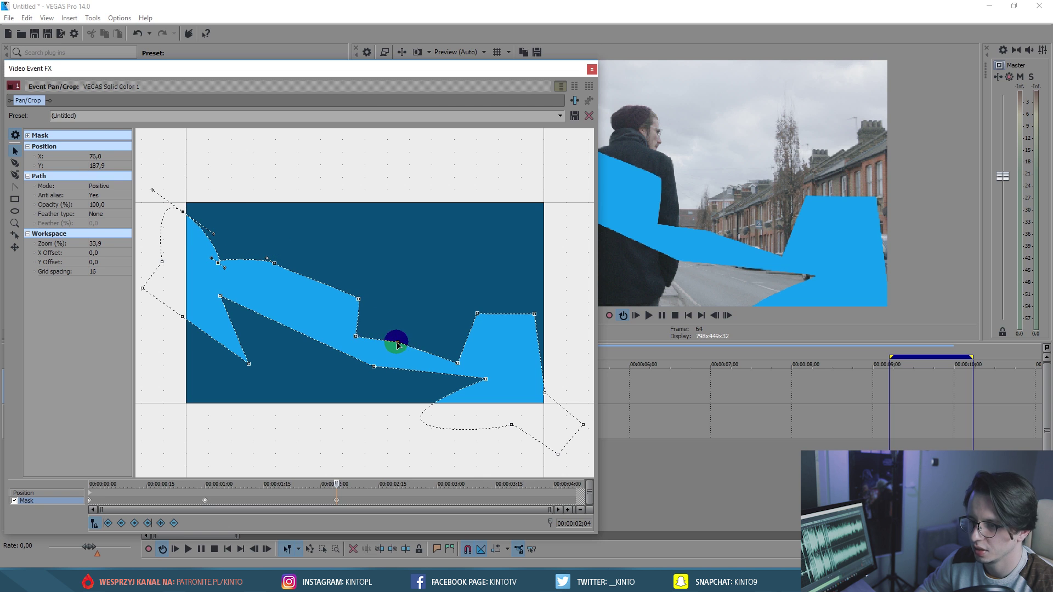
- Reshape the right half of the mask at 00:00:02;04, including a raised spike and a corner pulled outside the frame
drag(397, 344, 413, 317)
drag(374, 367, 298, 363)
drag(482, 384, 418, 367)
click(512, 429)
drag(481, 437, 532, 298)
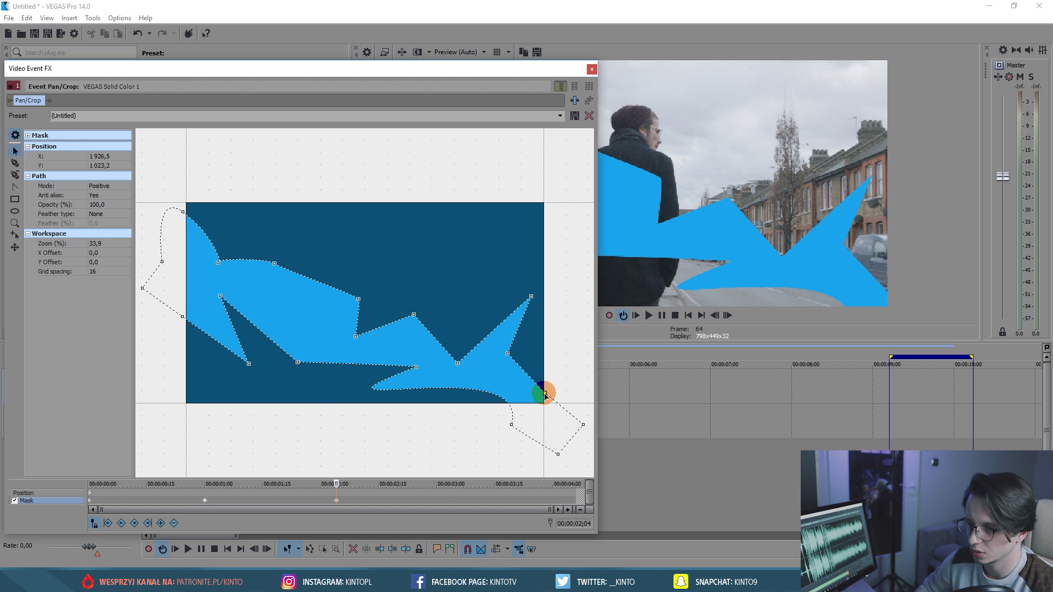
drag(544, 394, 577, 350)
- Move the mask's middle points upward at 00:00:03;03 so the shape arches across the upper part of the frame
drag(343, 495, 448, 483)
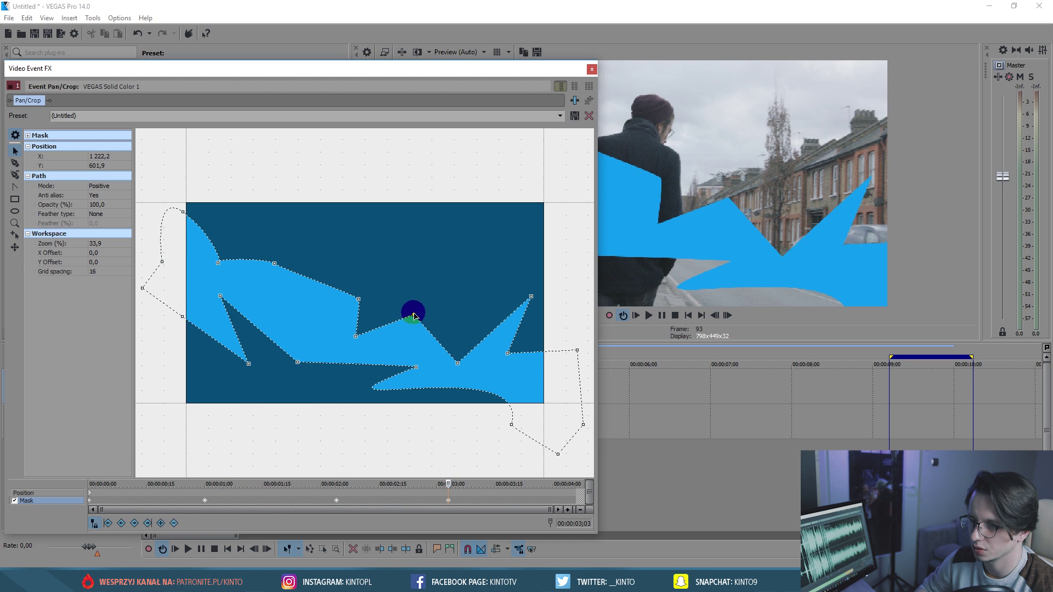
drag(414, 316, 442, 259)
drag(360, 299, 341, 243)
drag(355, 336, 402, 214)
drag(458, 364, 494, 265)
drag(418, 366, 462, 291)
drag(298, 362, 350, 230)
drag(275, 266, 317, 254)
drag(222, 267, 242, 250)
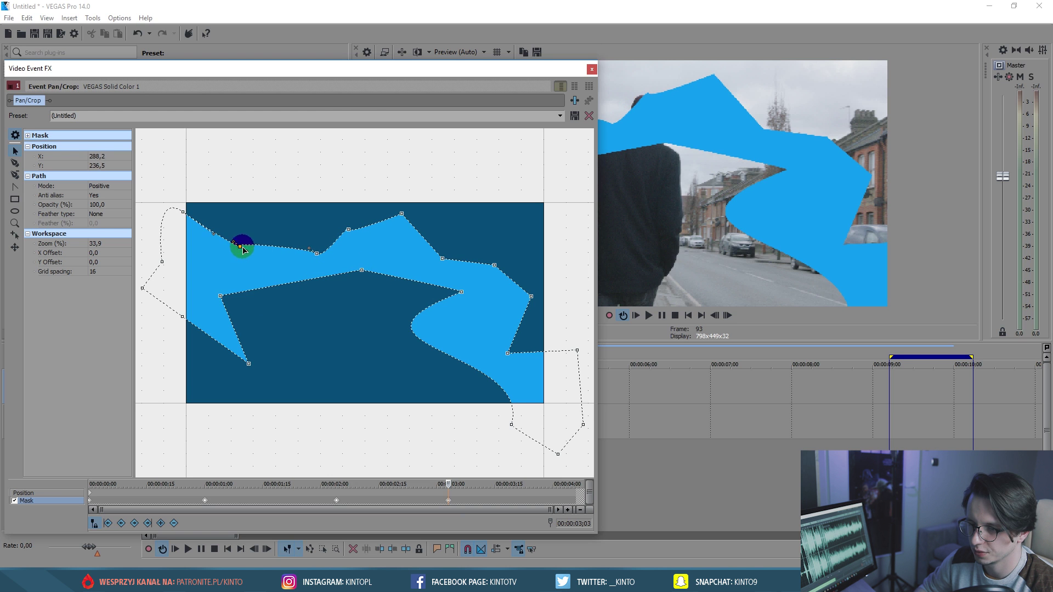
- Reshape both ends of the mask at 00:00:03;03 by pulling the outer left and lower-right points inward
drag(223, 300, 223, 268)
drag(251, 367, 198, 299)
drag(167, 267, 209, 254)
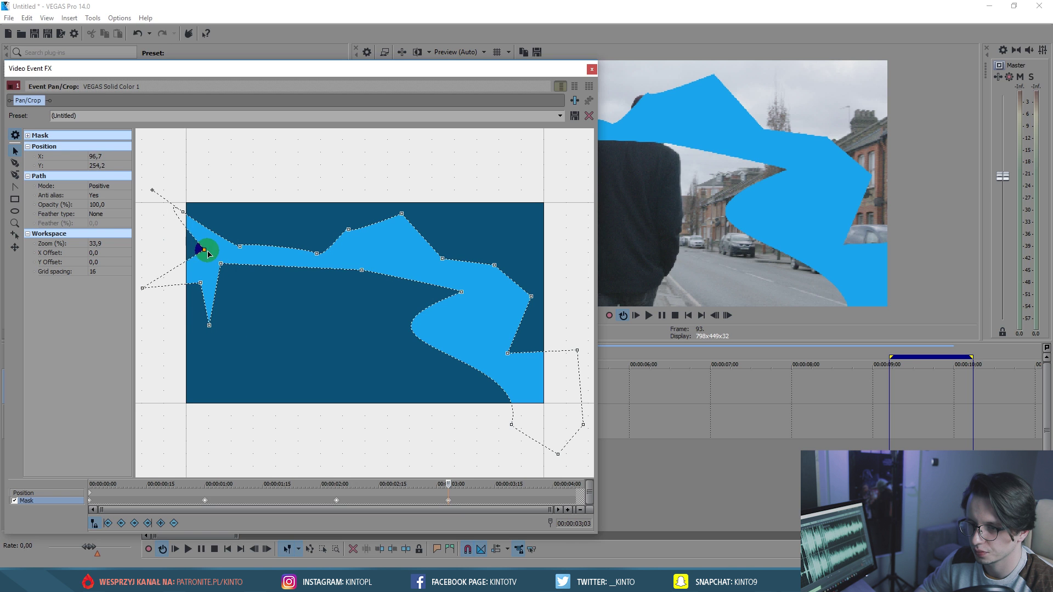
drag(189, 219, 219, 178)
drag(511, 426, 515, 333)
drag(582, 425, 530, 374)
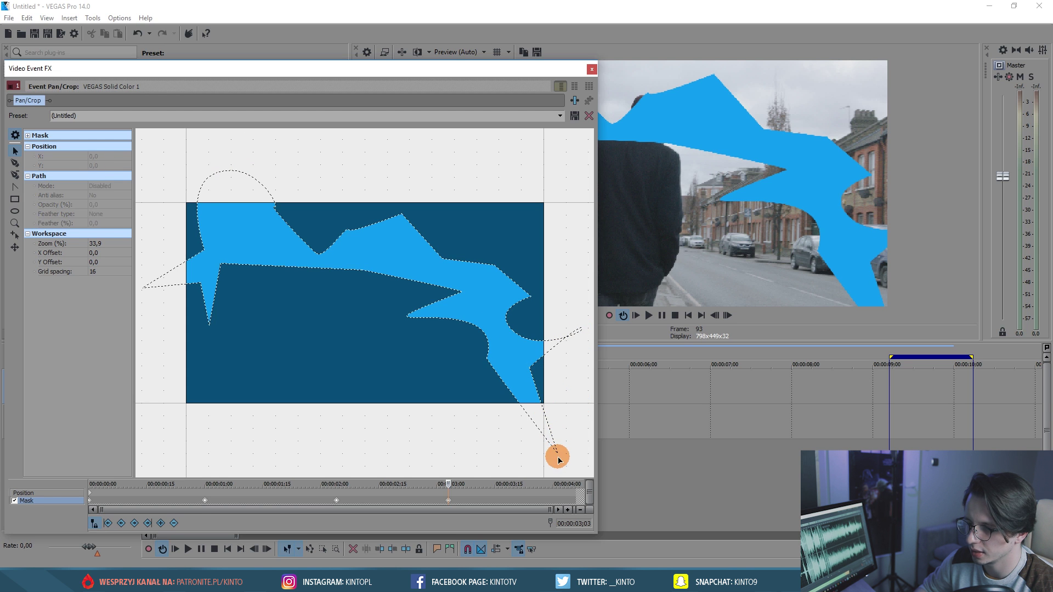
drag(560, 456, 527, 400)
- Reshape the middle and right part of the mask at 00:00:04;06 into a thin upper band and a separate lower-right lobe
drag(458, 490, 583, 482)
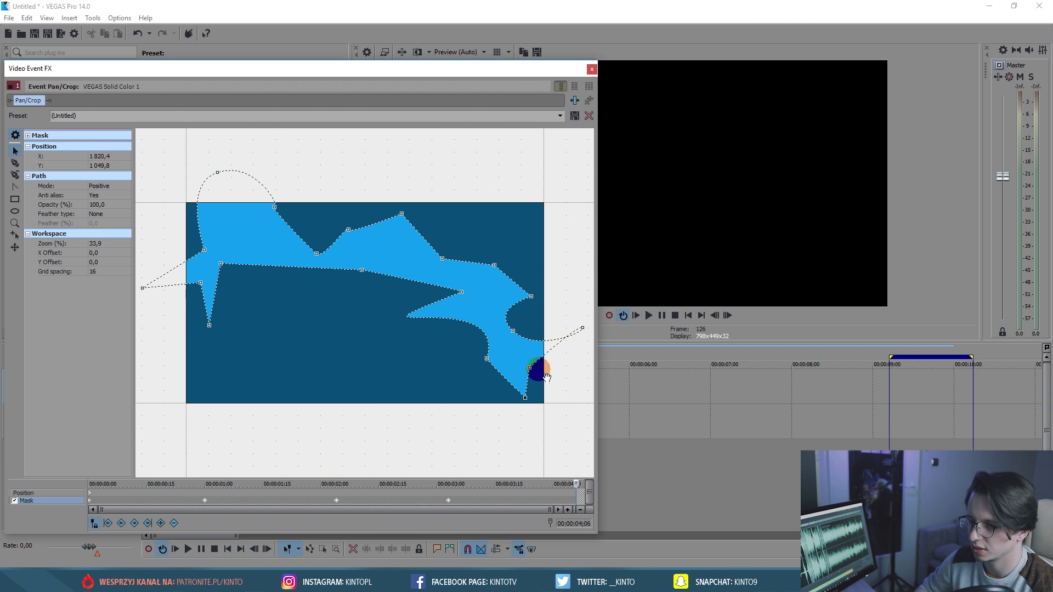
drag(495, 265, 502, 222)
drag(442, 258, 402, 239)
drag(362, 270, 492, 247)
mouse_move(543, 308)
mouse_down()
mouse_move(487, 288)
mouse_move(519, 344)
mouse_move(538, 292)
mouse_up()
drag(530, 369, 552, 319)
drag(525, 400, 569, 360)
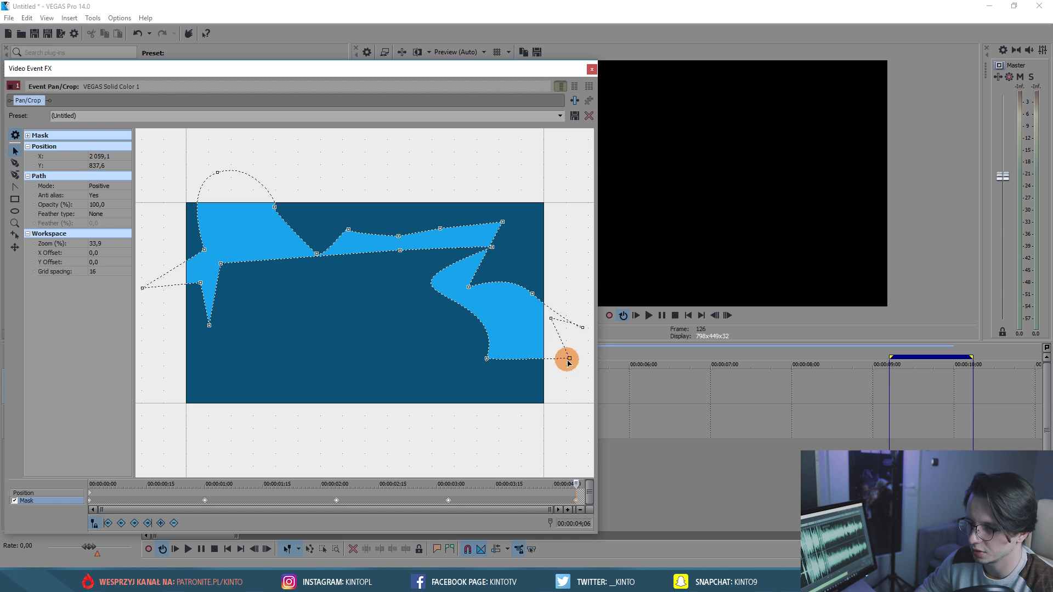
drag(490, 359, 464, 320)
- Reshape the left part of the mask at 00:00:04;06 by moving its points up toward the frame's upper-left corner
drag(321, 256, 328, 223)
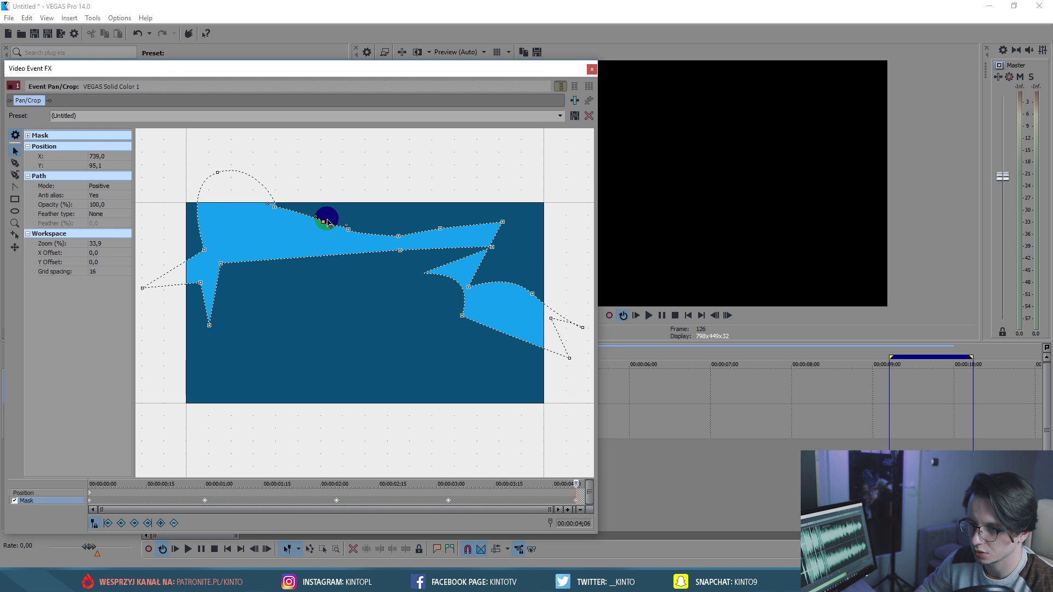
drag(223, 267, 274, 211)
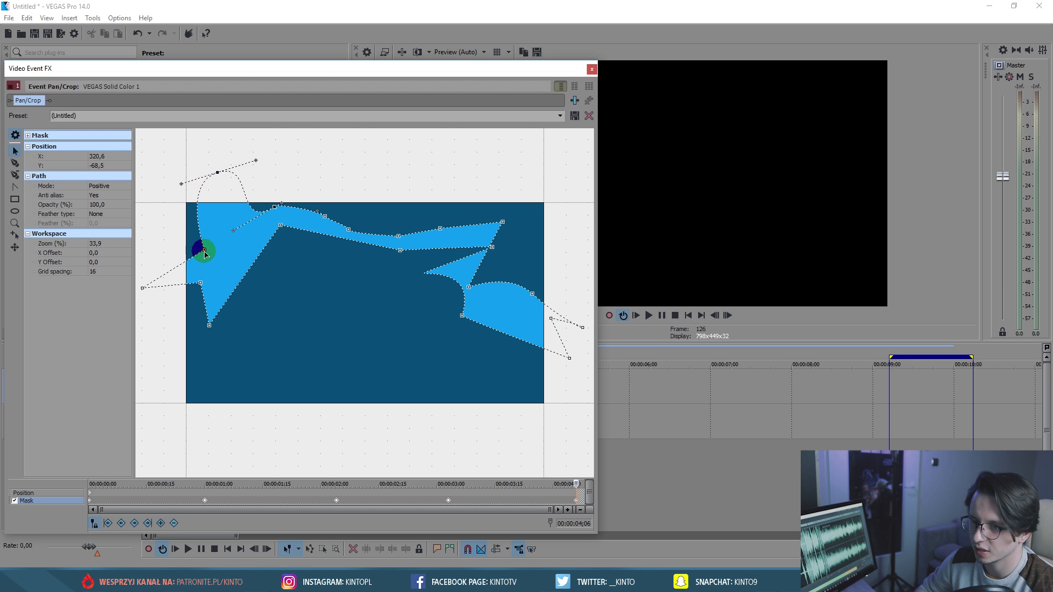
drag(205, 254, 231, 229)
mouse_move(203, 286)
mouse_down()
mouse_move(215, 290)
mouse_move(212, 270)
mouse_up()
drag(221, 313, 254, 290)
drag(142, 290, 174, 186)
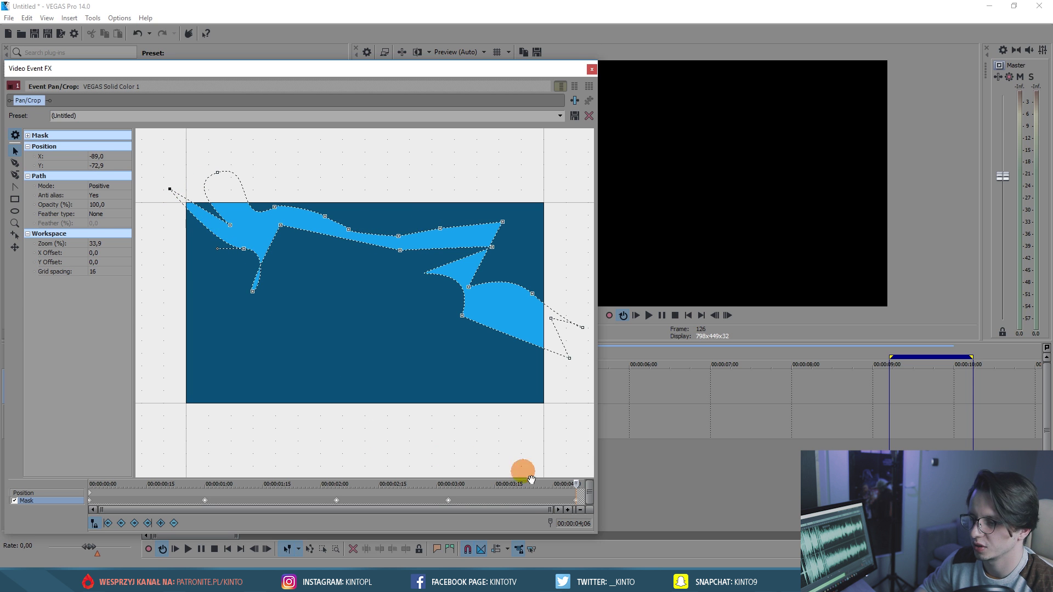
- Check the mask animation in Event Pan/Crop, close it, and play back the project from the start
drag(586, 488, 362, 478)
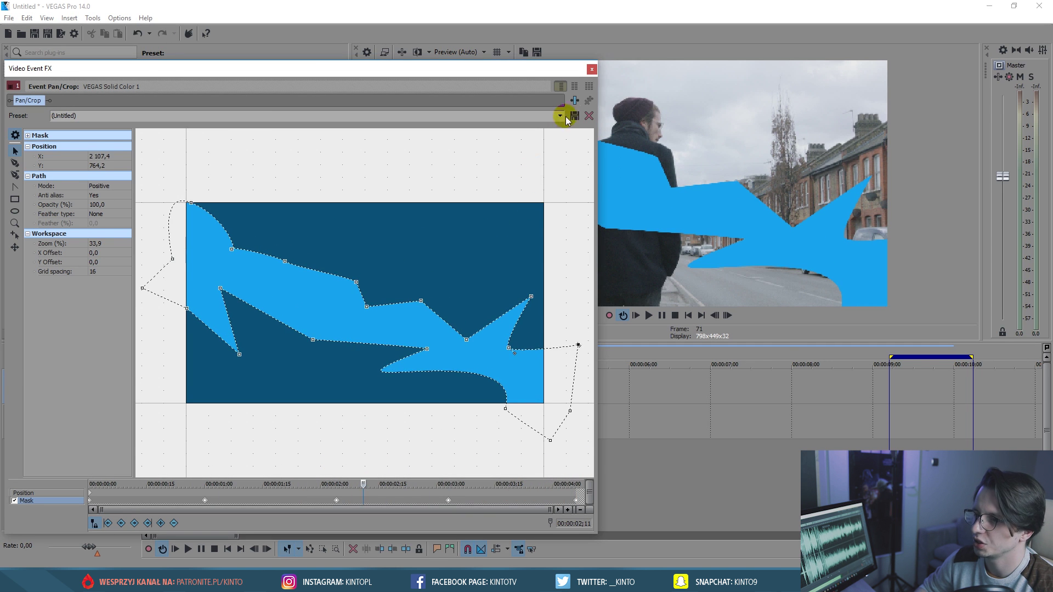
click(592, 68)
click(227, 549)
key(space)
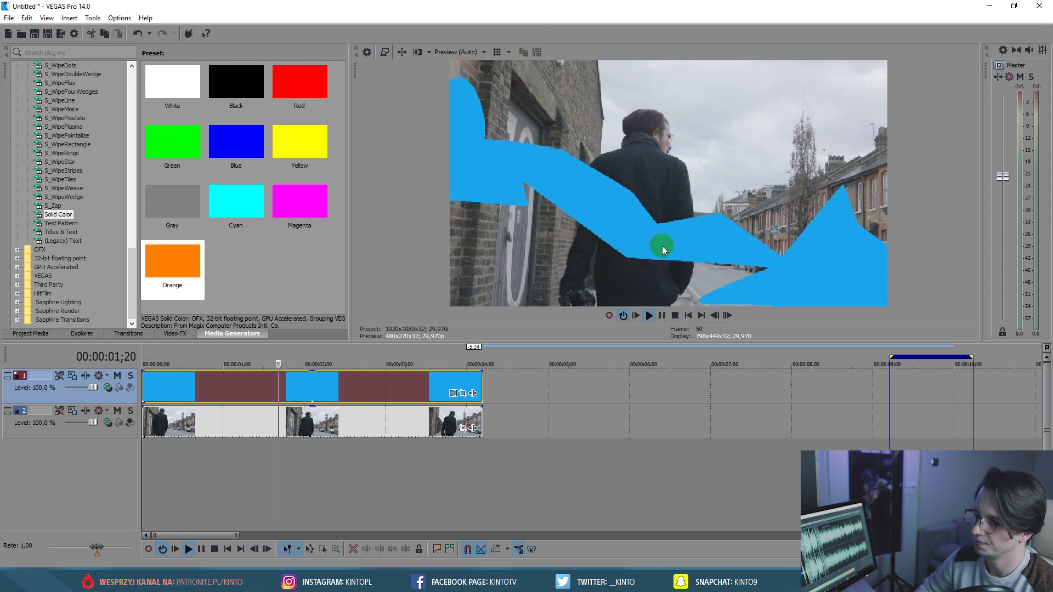
drag(252, 349, 242, 357)
key(space)
key(space)
- Apply the default Gaussian Blur to the blue solid, increase its horizontal and vertical range, and close the effect settings
click(175, 333)
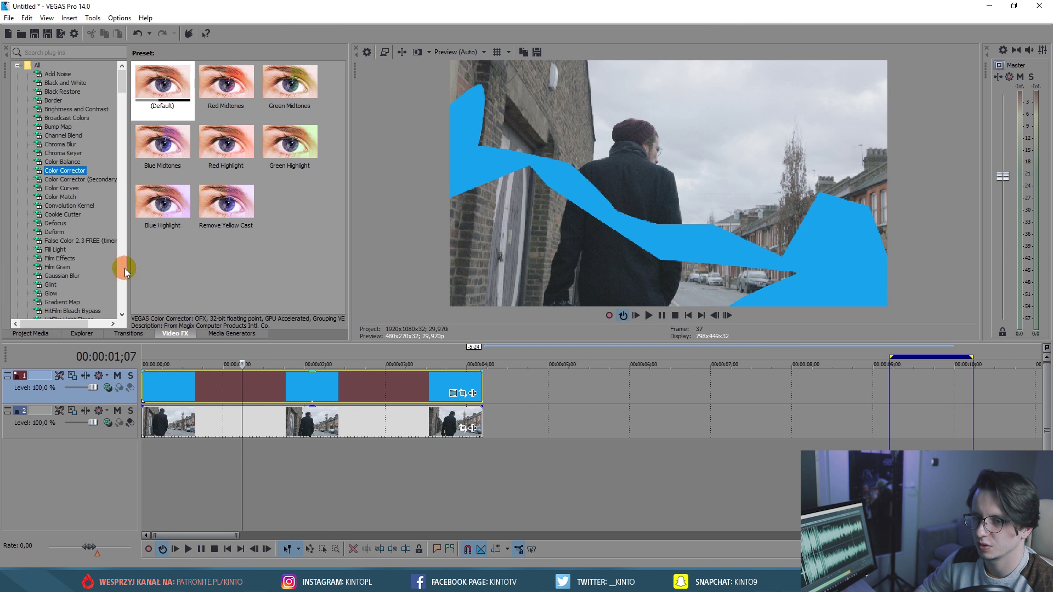
scroll(77, 242, down, 2)
click(67, 223)
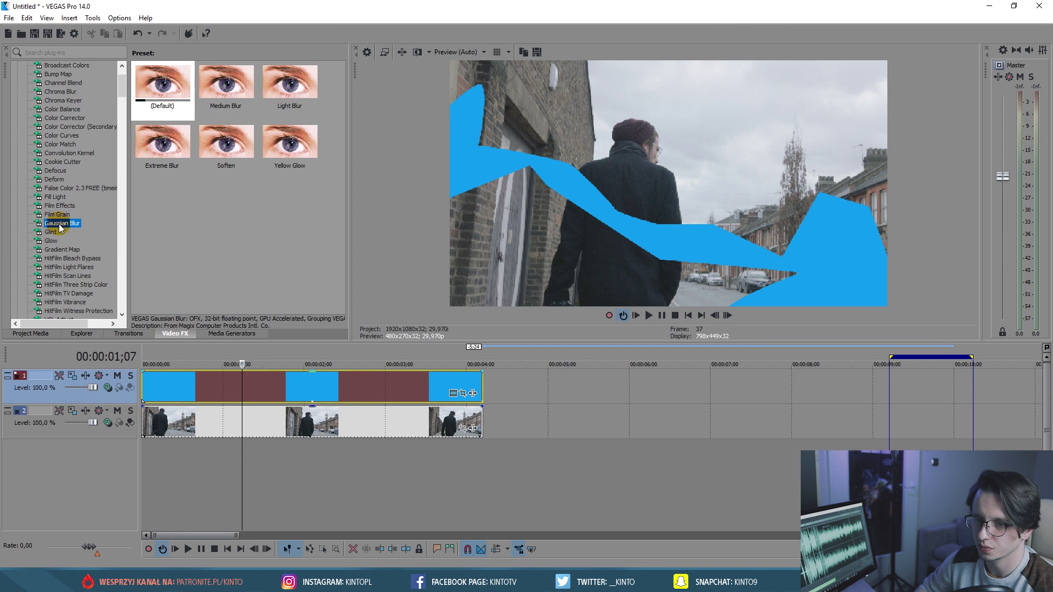
drag(167, 83, 305, 383)
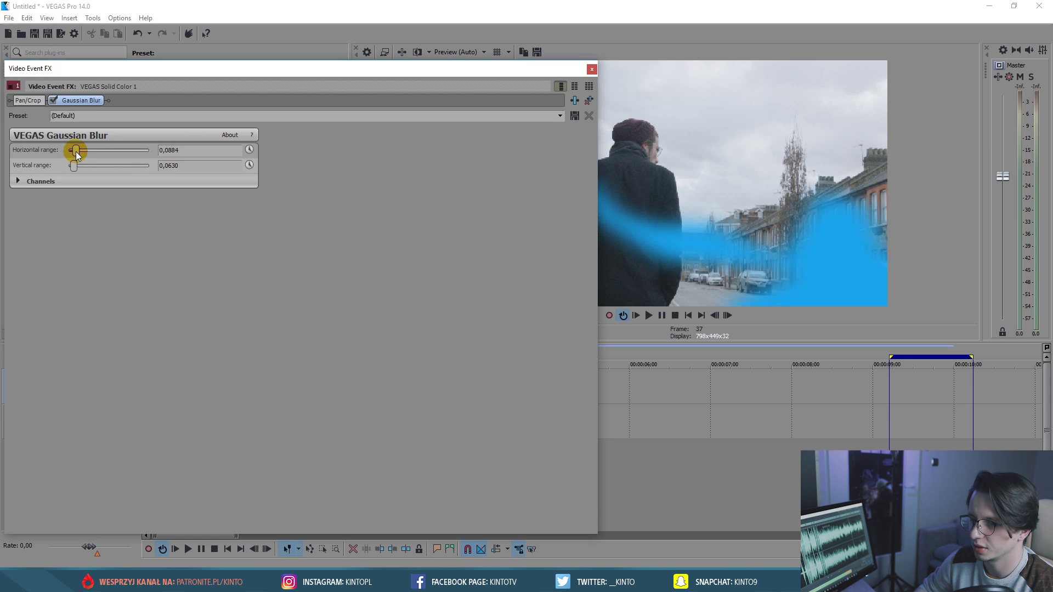
drag(79, 155, 78, 172)
drag(336, 77, 433, 318)
click(689, 311)
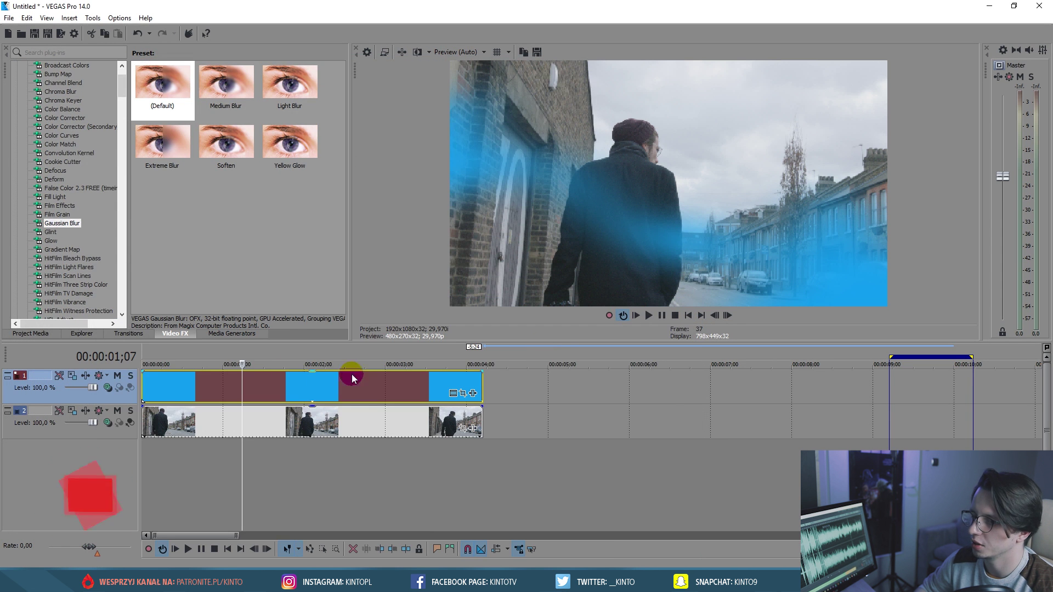
- Set the blue solid track's compositing mode to Add and play back the result
click(104, 390)
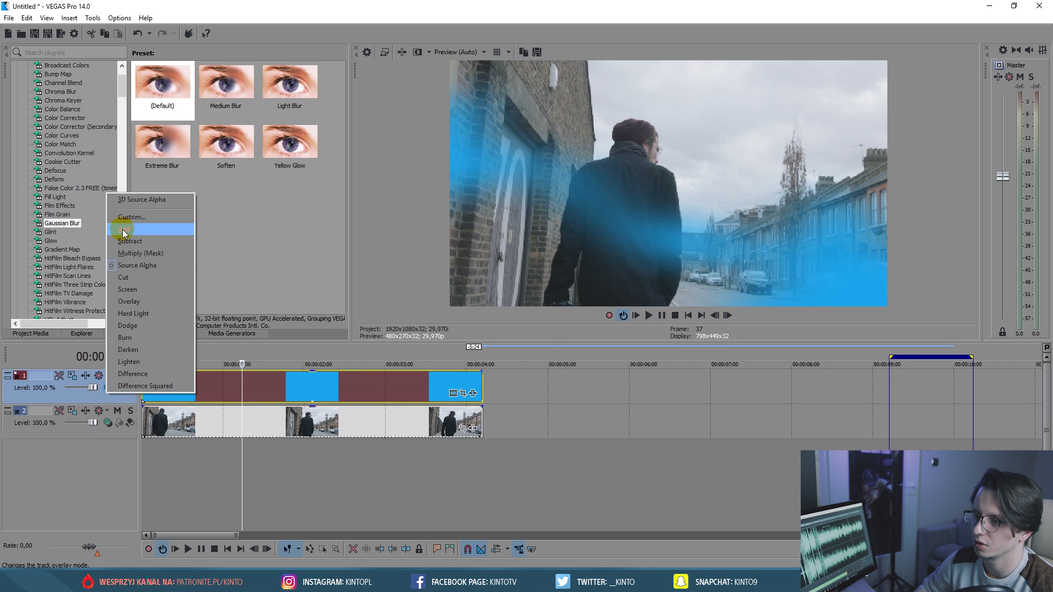
click(123, 231)
click(156, 354)
key(space)
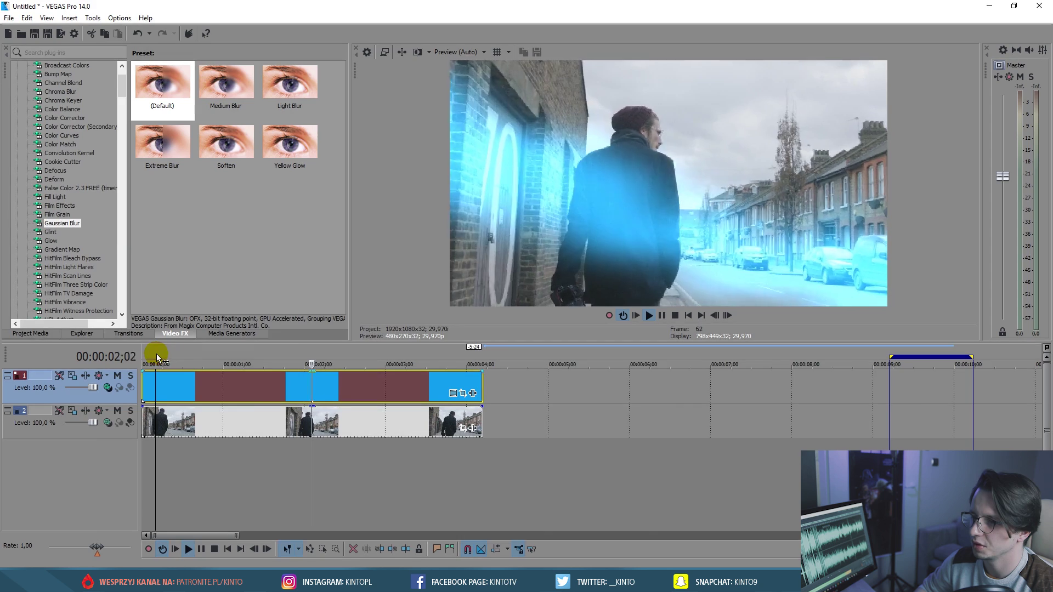
click(226, 352)
click(459, 394)
key(space)
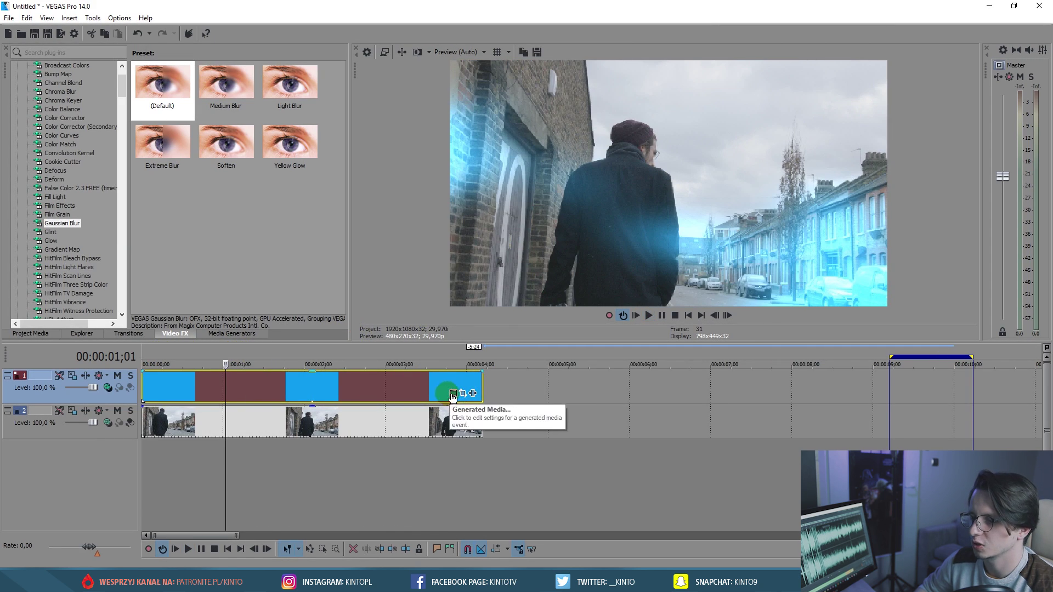
- Raise the solid's Gaussian Blur to a horizontal range of 0,4830 and a vertical range of 0,4286, and play it back
click(473, 394)
mouse_move(186, 394)
mouse_down()
mouse_move(199, 397)
mouse_move(191, 414)
mouse_up()
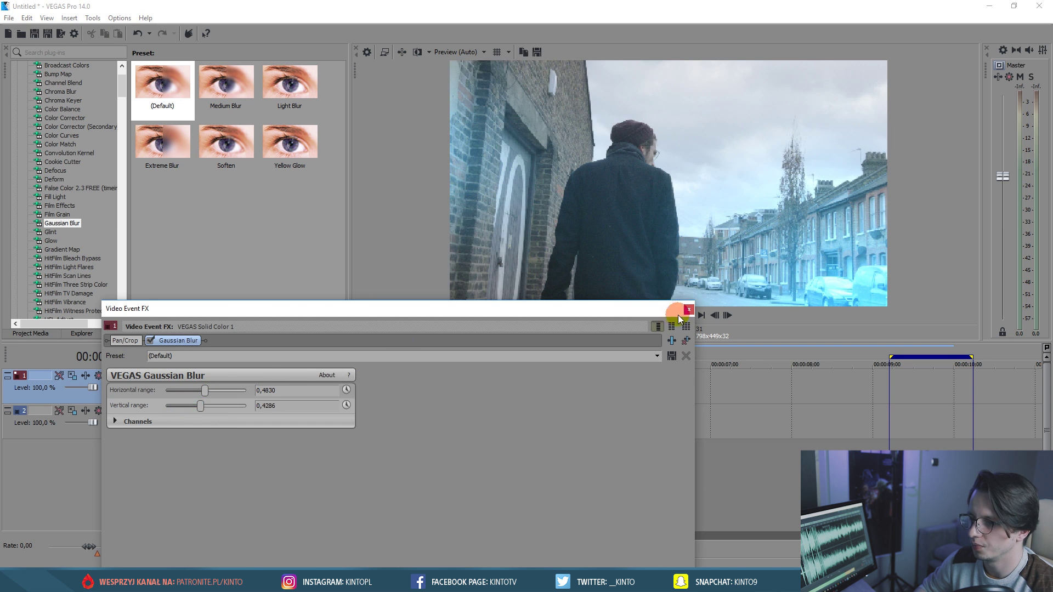
click(689, 309)
click(227, 549)
key(space)
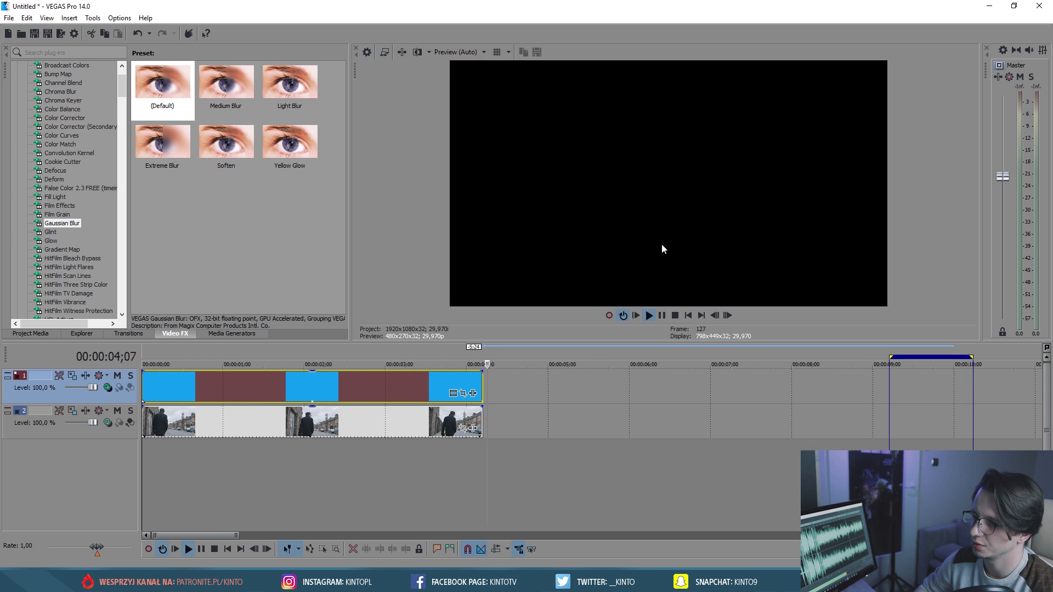
click(146, 349)
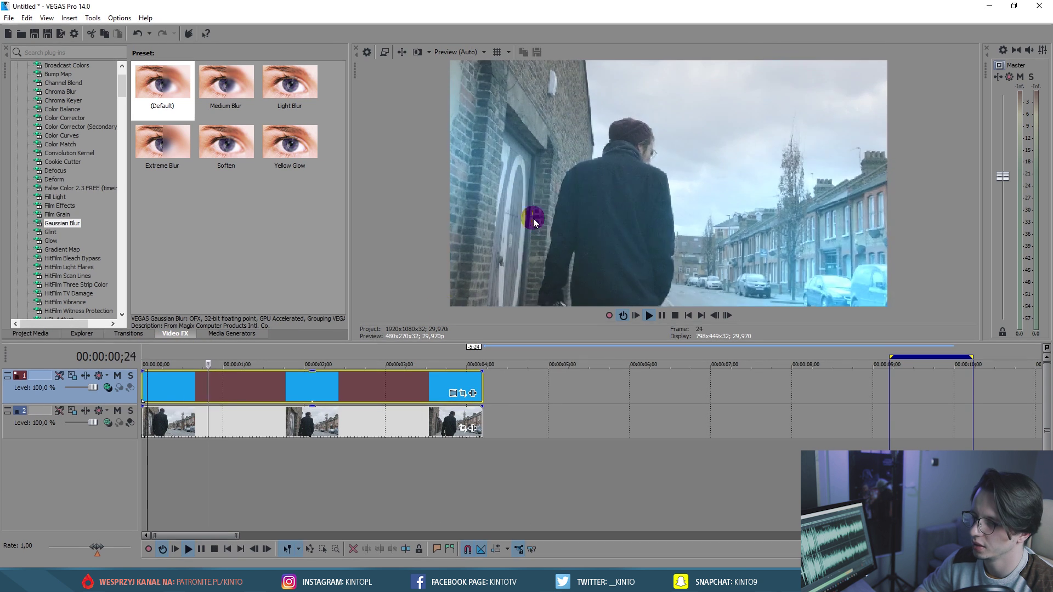
key(space)
- Lower the blue solid event's opacity to slightly above half, play back the result, and return to 00:00:00;12
drag(312, 374, 321, 389)
key(space)
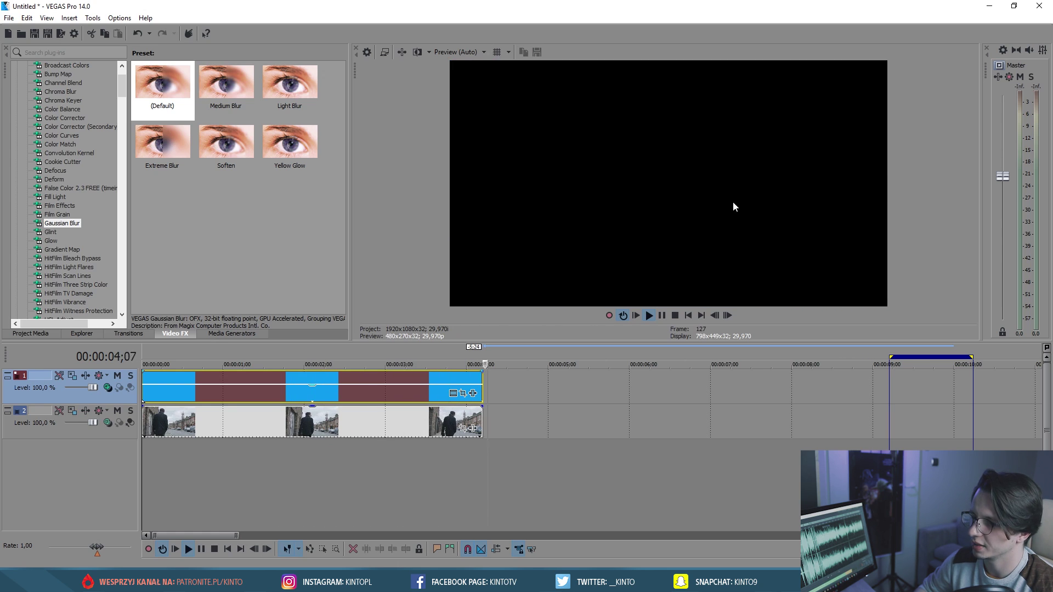
drag(173, 351, 175, 352)
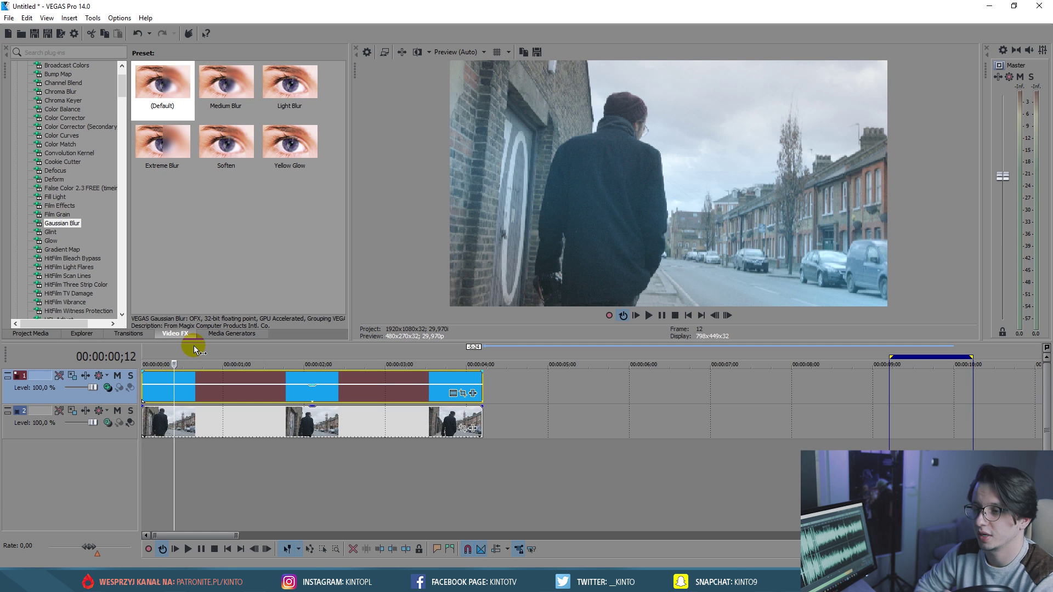